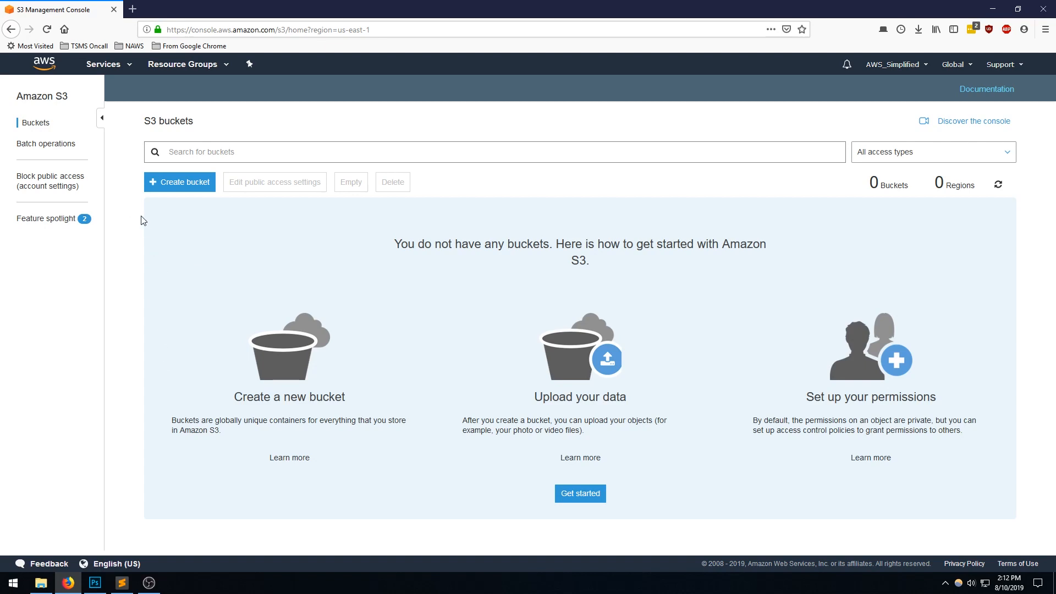
- Start a new bucket named creditcardtransactions in US East (N. Virginia) and continue to its configuration options
{"action": "left_click", "coordinate": [158, 188]}
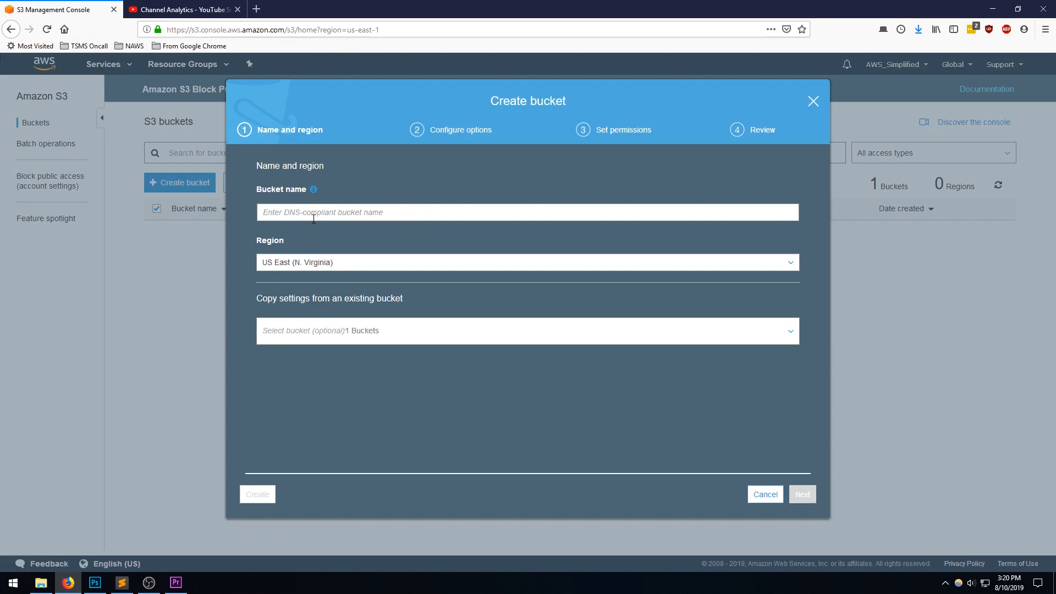
{"action": "left_click", "coordinate": [345, 216]}
{"action": "type", "text": "?"}
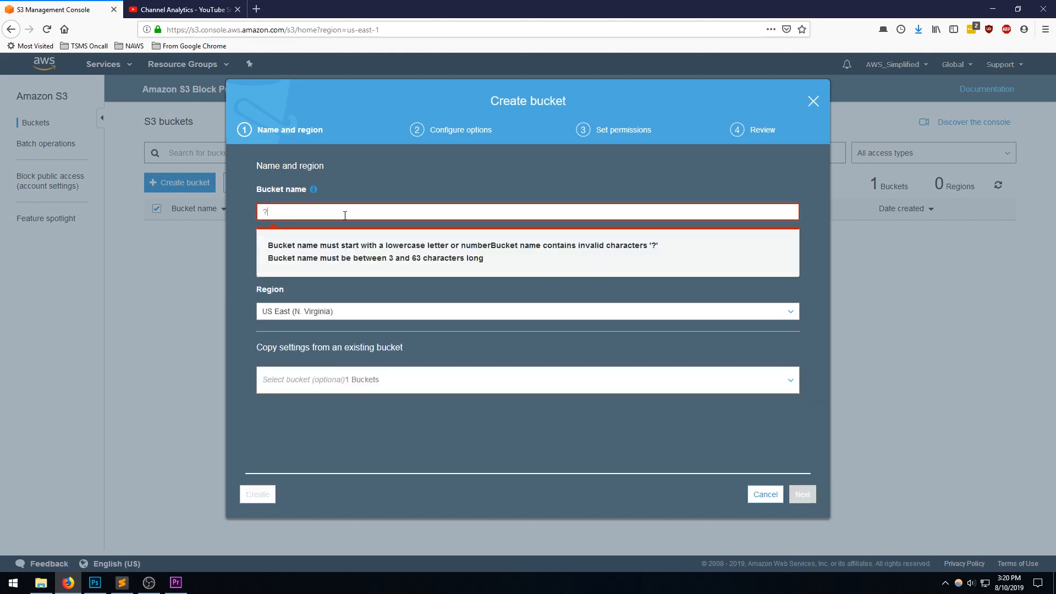
{"action": "key", "text": "BackSpace"}
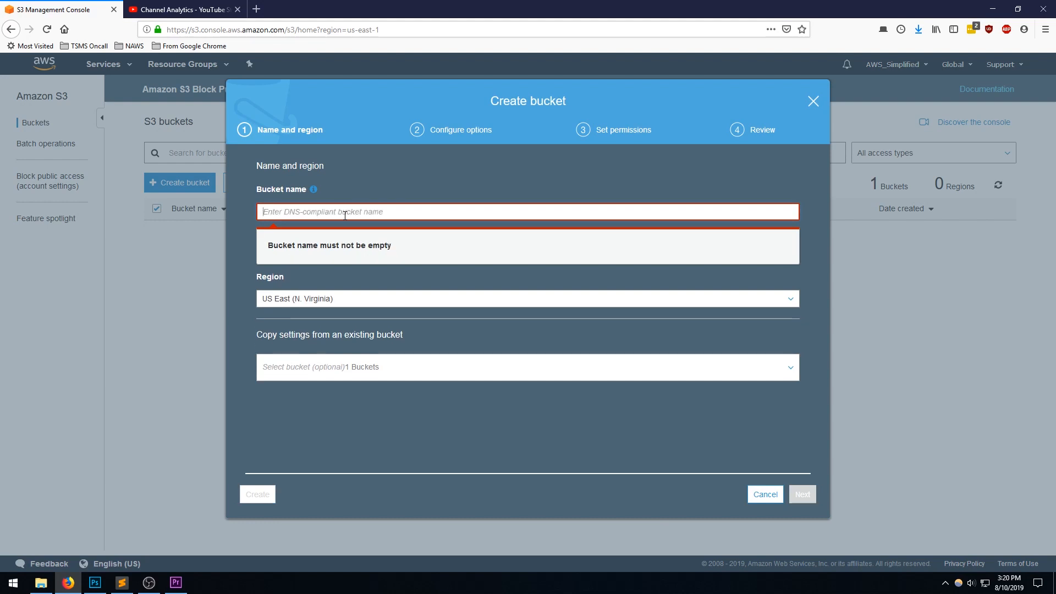
{"action": "type", "text": "cred"}
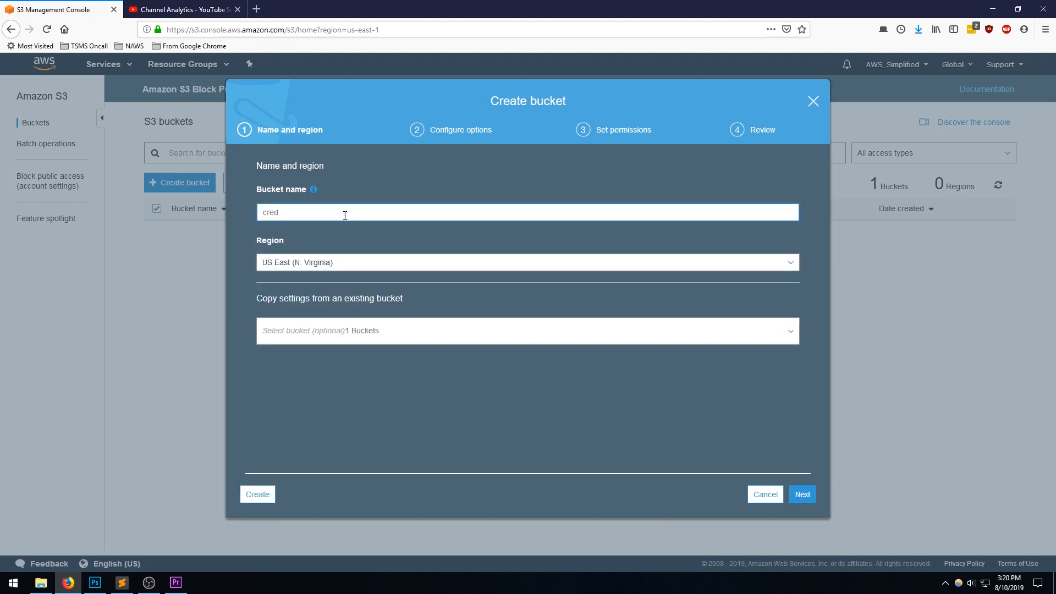
{"action": "type", "text": "itcardtransactions"}
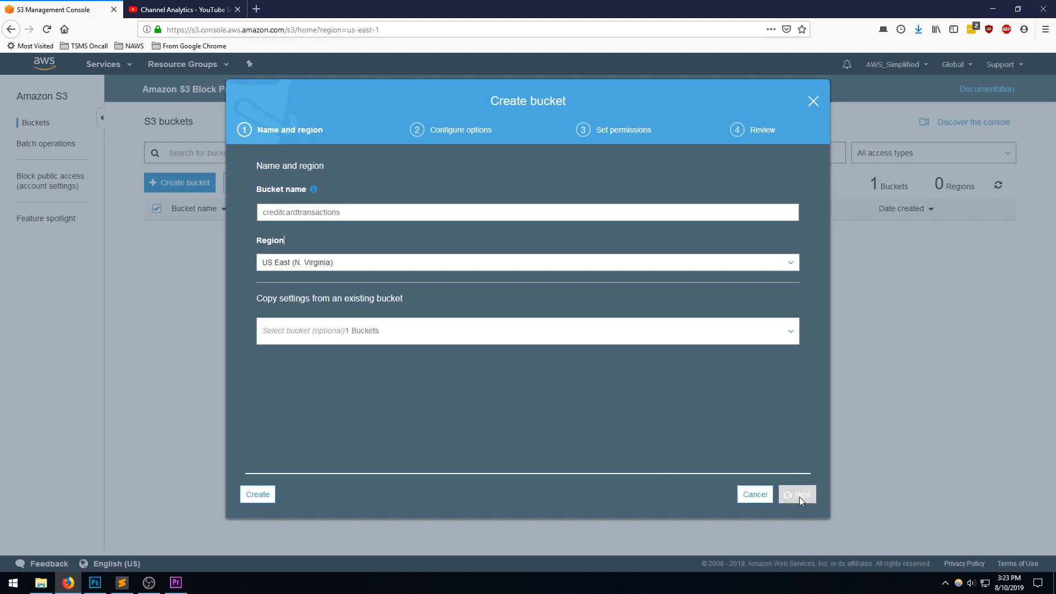
{"action": "left_click", "coordinate": [802, 496]}
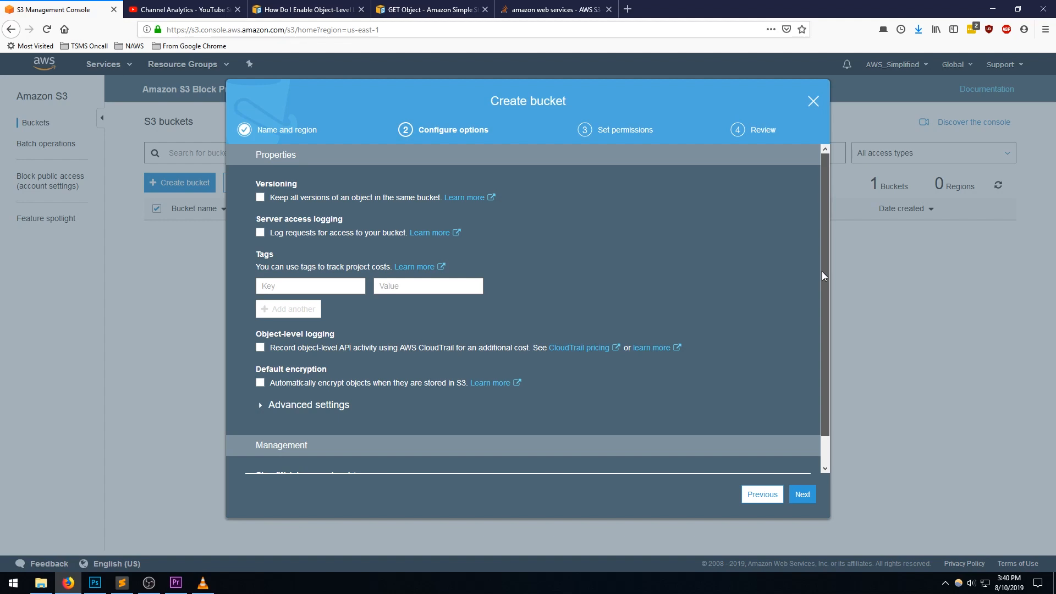
- Look over the bucket options, including the advanced Object lock setting, and continue to permissions with all options left disabled
{"action": "left_click_drag", "start_coordinate": [822, 272], "coordinate": [824, 273]}
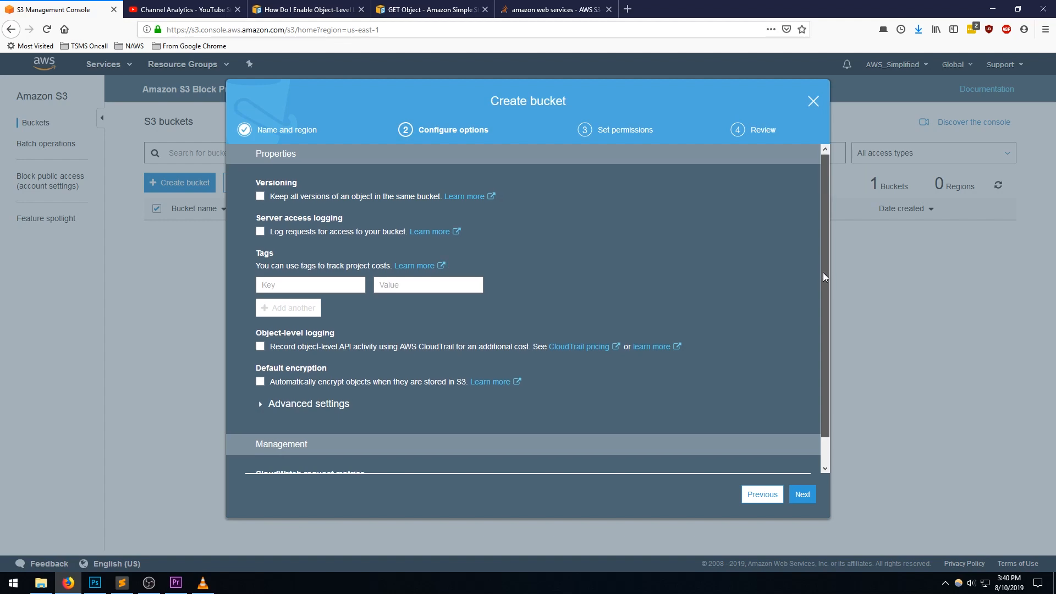
{"action": "left_click_drag", "start_coordinate": [823, 272], "coordinate": [826, 340]}
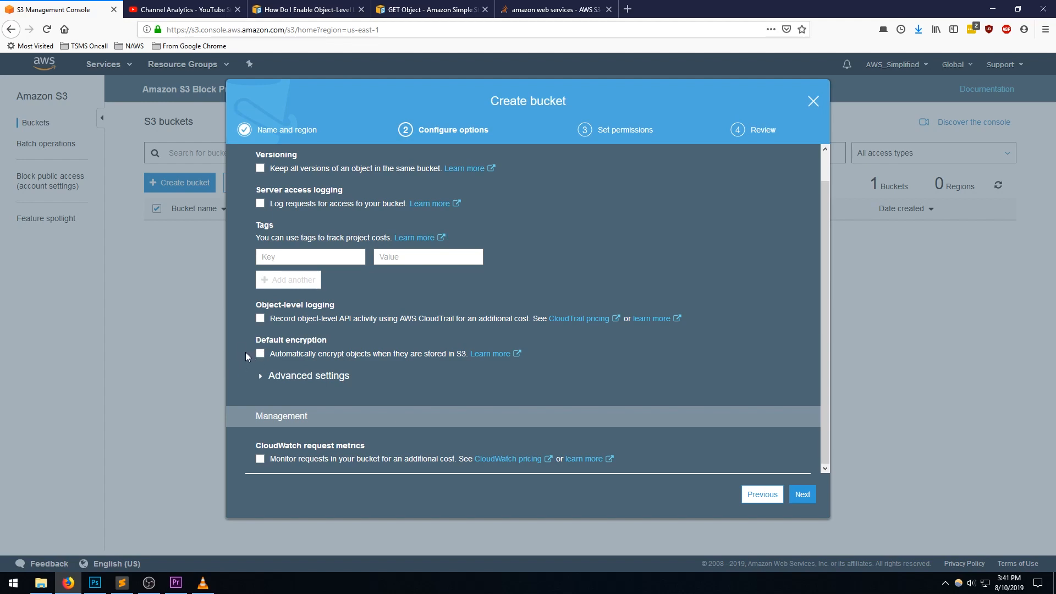
{"action": "left_click", "coordinate": [274, 380]}
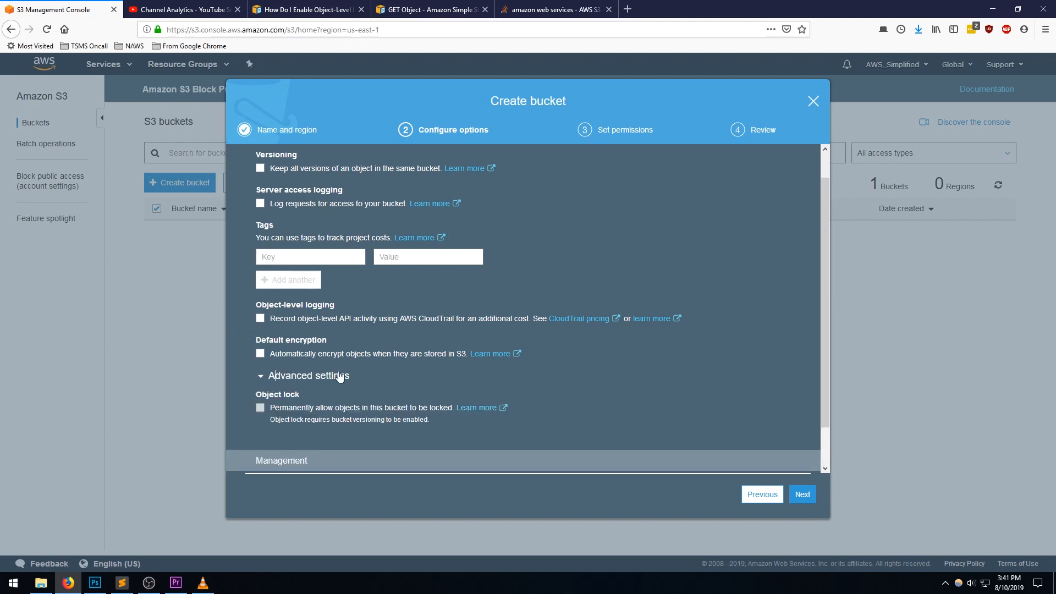
{"action": "left_click_drag", "start_coordinate": [820, 322], "coordinate": [820, 384]}
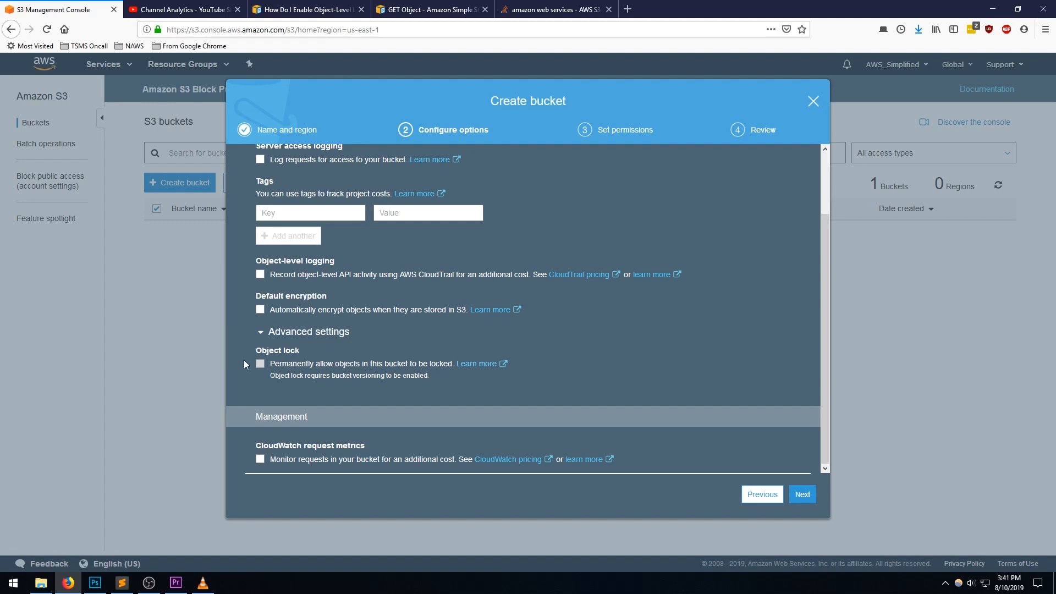
{"action": "left_click", "coordinate": [260, 332]}
{"action": "left_click_drag", "start_coordinate": [832, 325], "coordinate": [825, 352]}
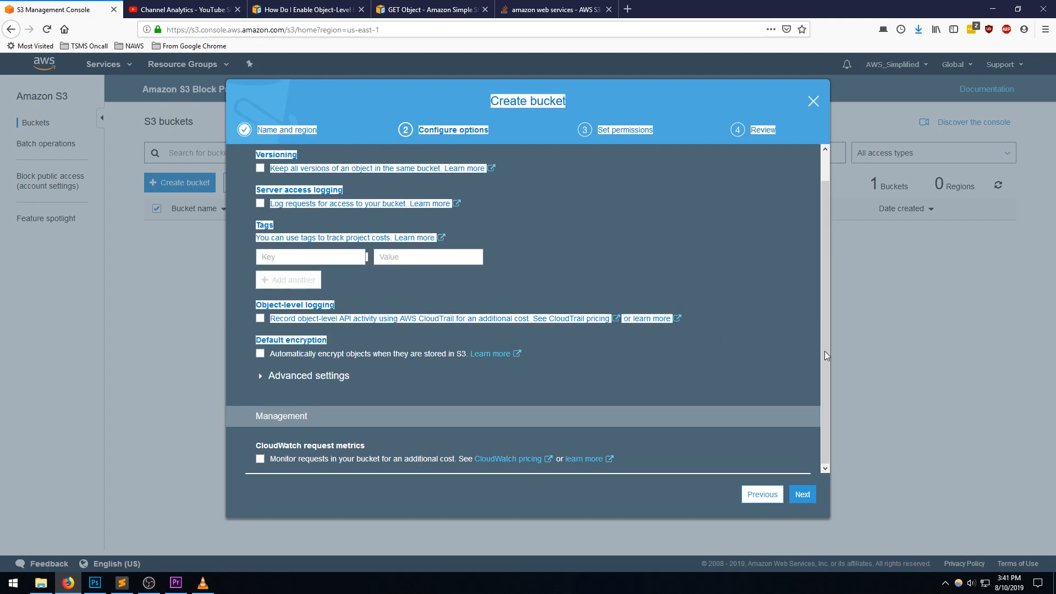
{"action": "left_click", "coordinate": [655, 392]}
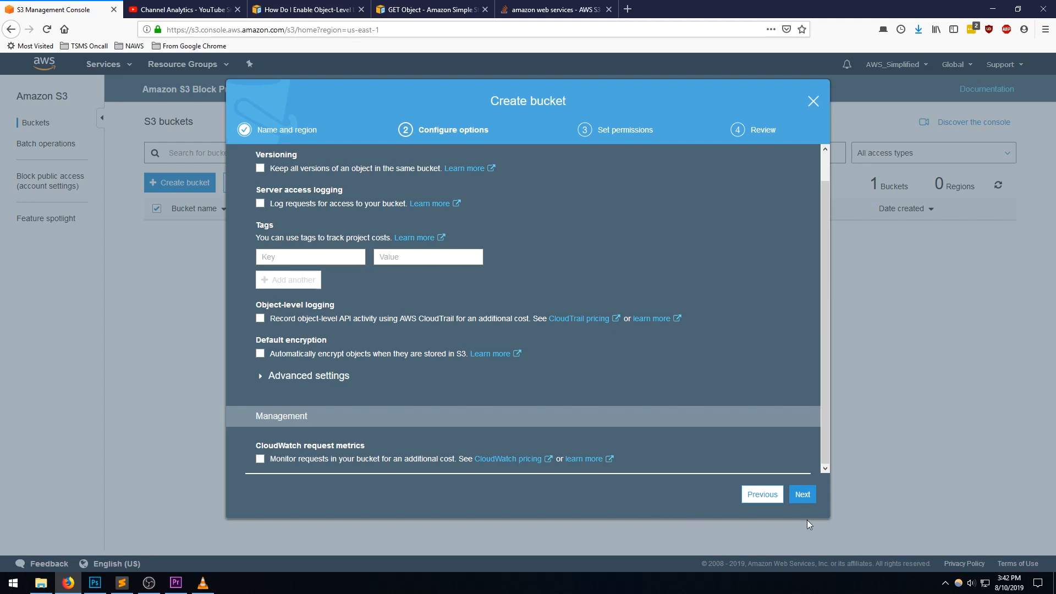
{"action": "left_click", "coordinate": [805, 496]}
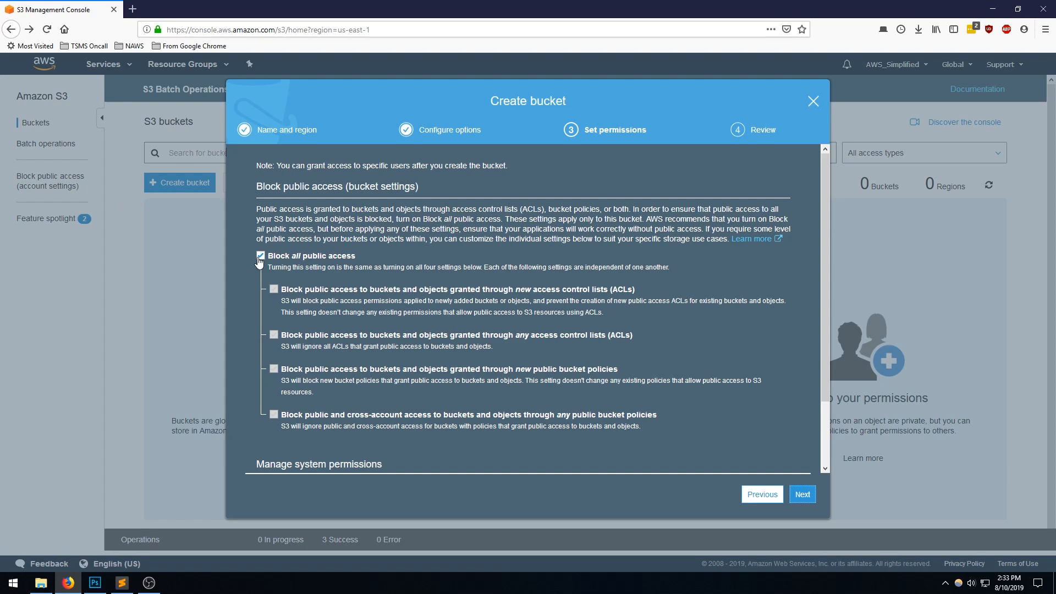
- Keep all public access blocked, review the settings, and create the bucket
{"action": "scroll", "coordinate": [605, 418], "scroll_direction": "down", "scroll_amount": 1}
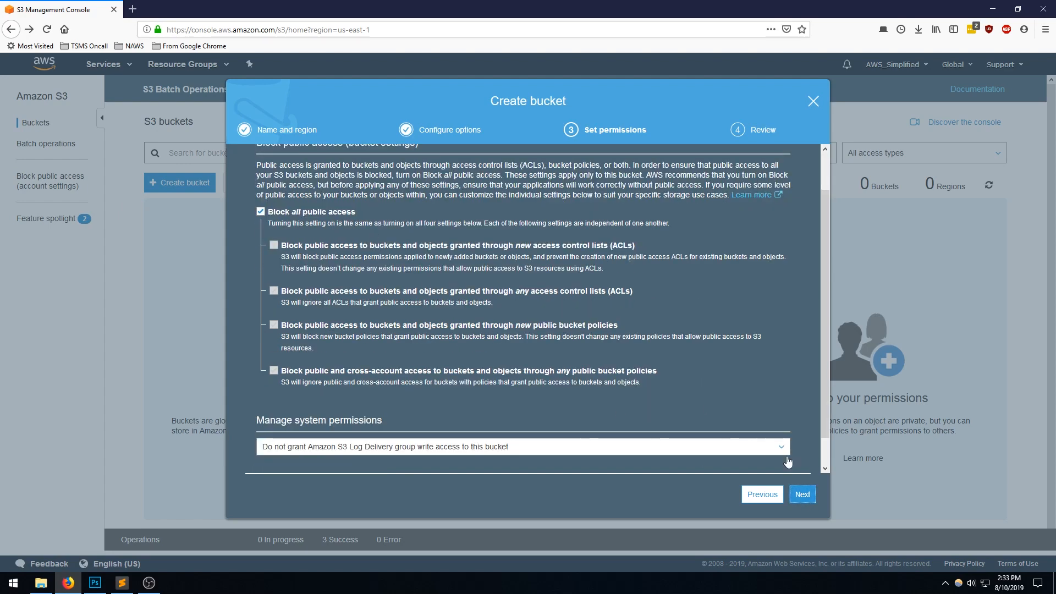
{"action": "left_click", "coordinate": [803, 494]}
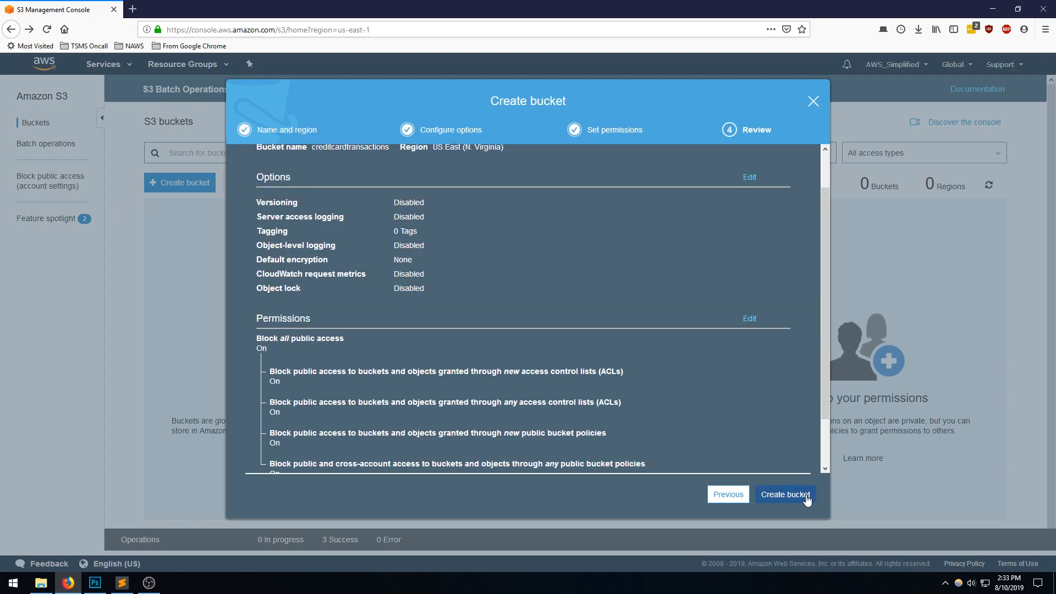
{"action": "left_click_drag", "start_coordinate": [824, 332], "coordinate": [829, 298]}
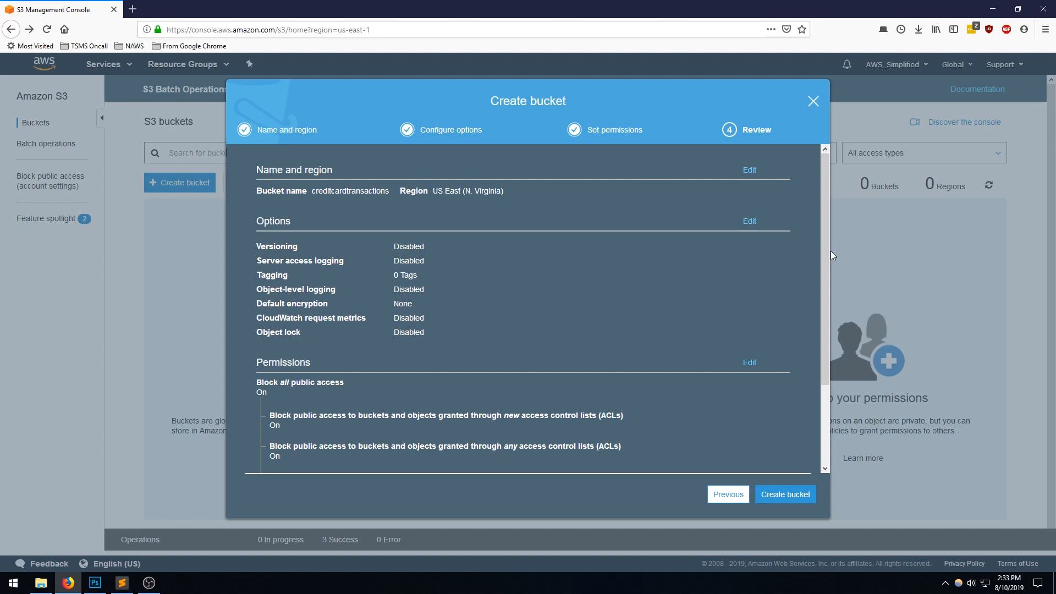
{"action": "left_click_drag", "start_coordinate": [821, 259], "coordinate": [852, 372]}
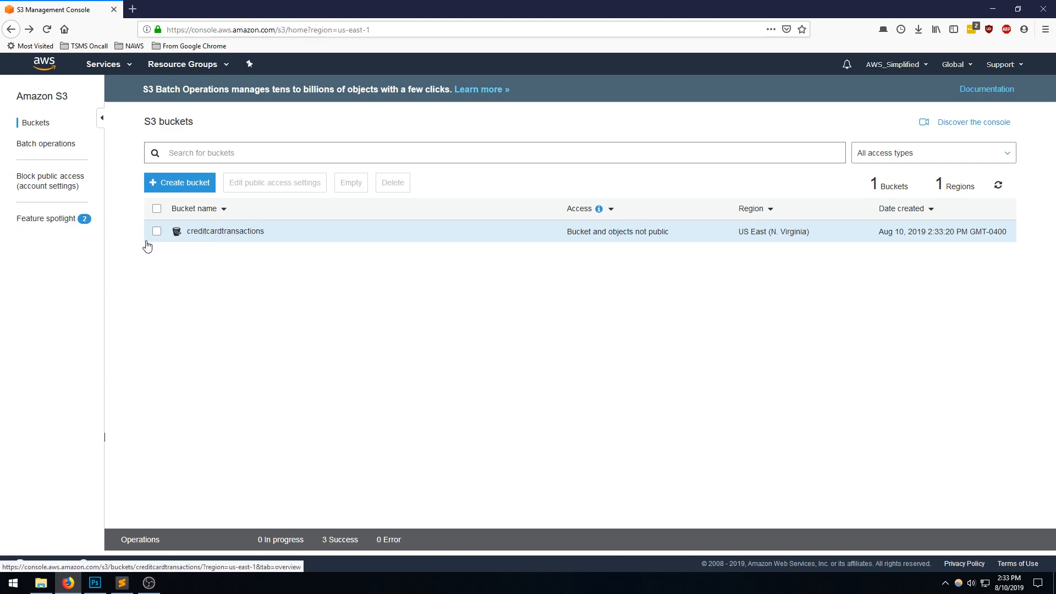
- Open the creditcardtransactions bucket and add transaction.json from the Desktop to a new upload, checking the file's contents in Sublime Text
{"action": "left_click", "coordinate": [221, 236]}
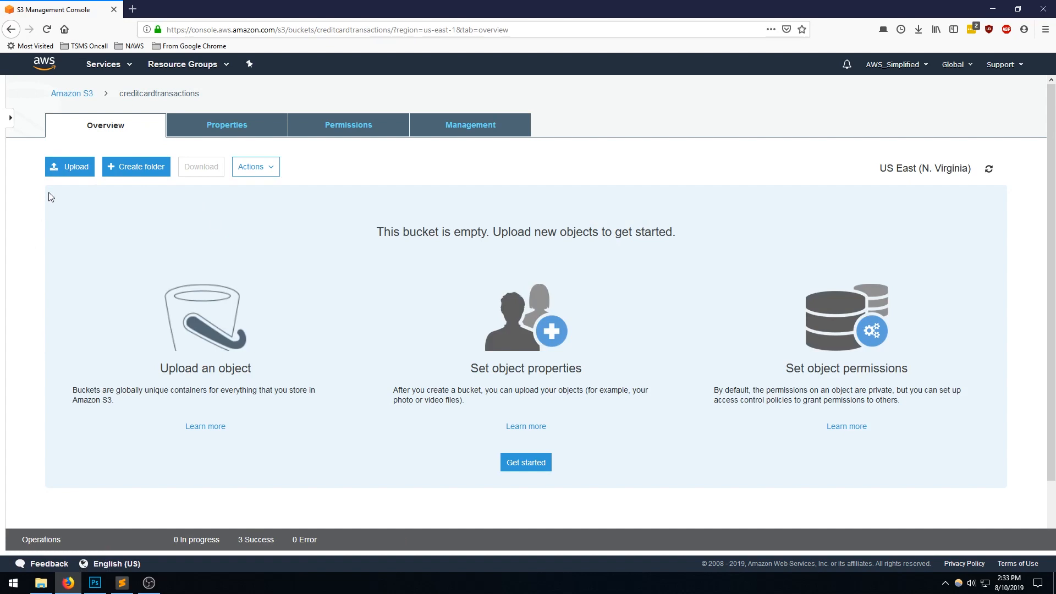
{"action": "left_click", "coordinate": [71, 168]}
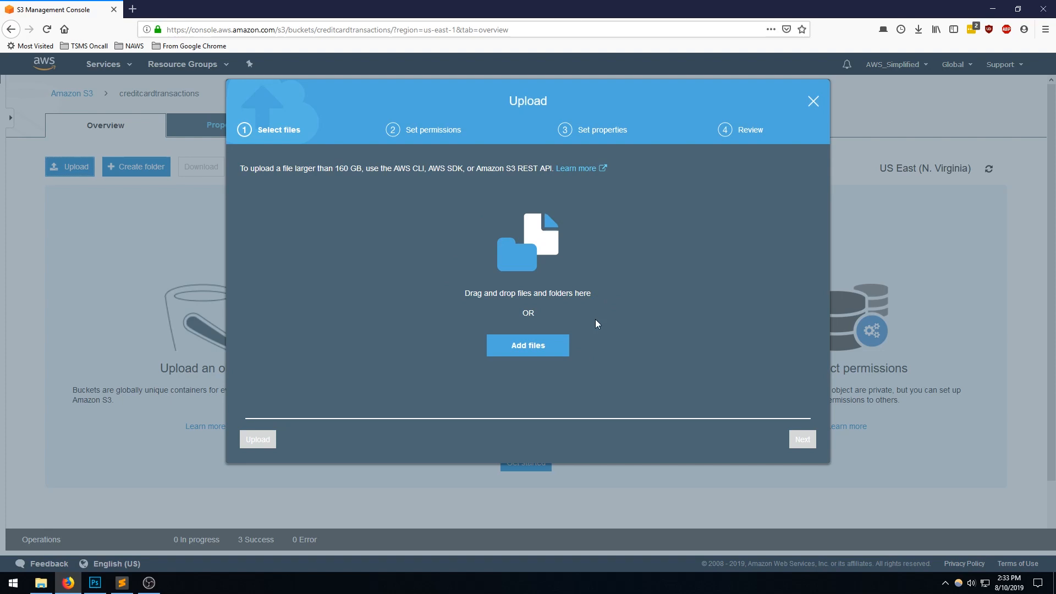
{"action": "left_click", "coordinate": [537, 344]}
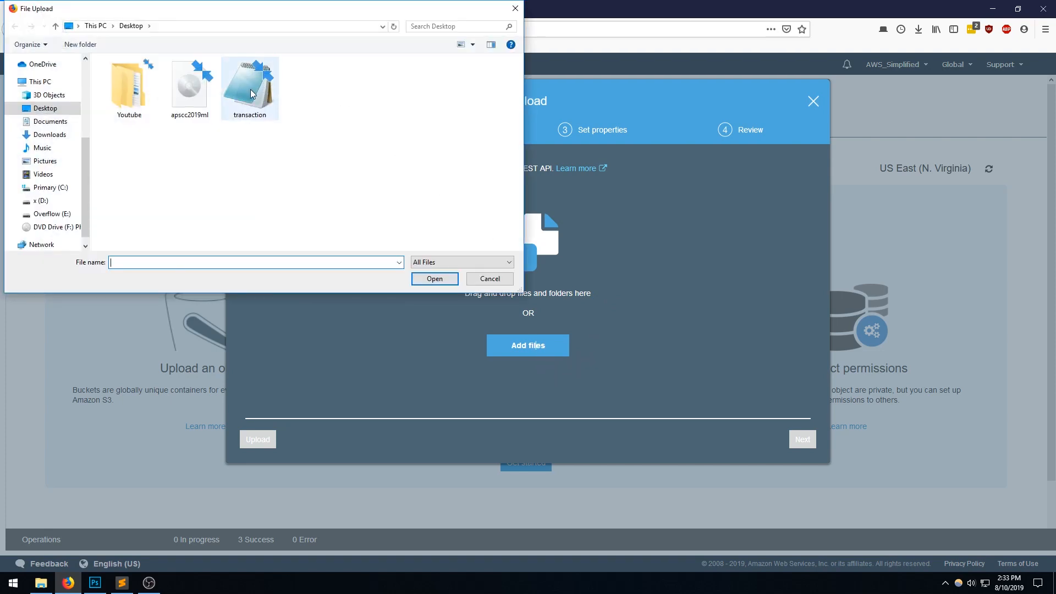
{"action": "left_click", "coordinate": [122, 583]}
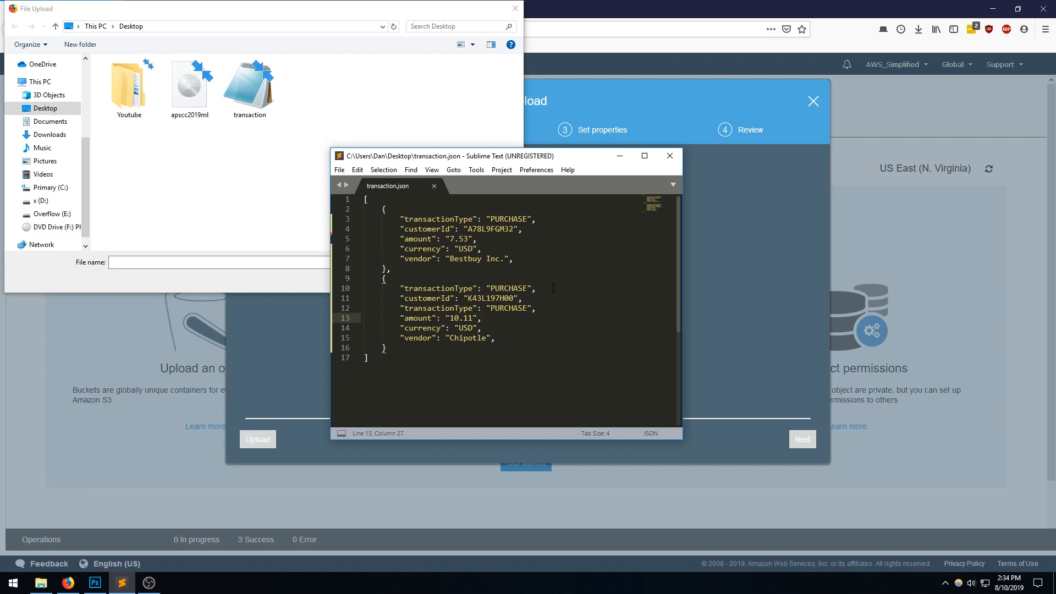
{"action": "left_click", "coordinate": [280, 215]}
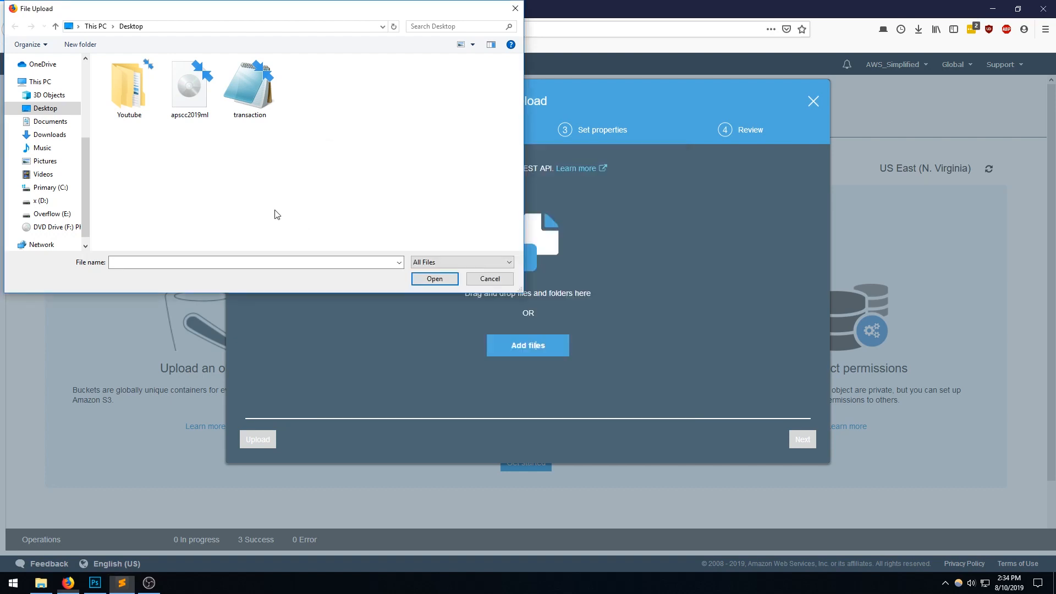
{"action": "left_click", "coordinate": [256, 97]}
{"action": "left_click", "coordinate": [436, 280]}
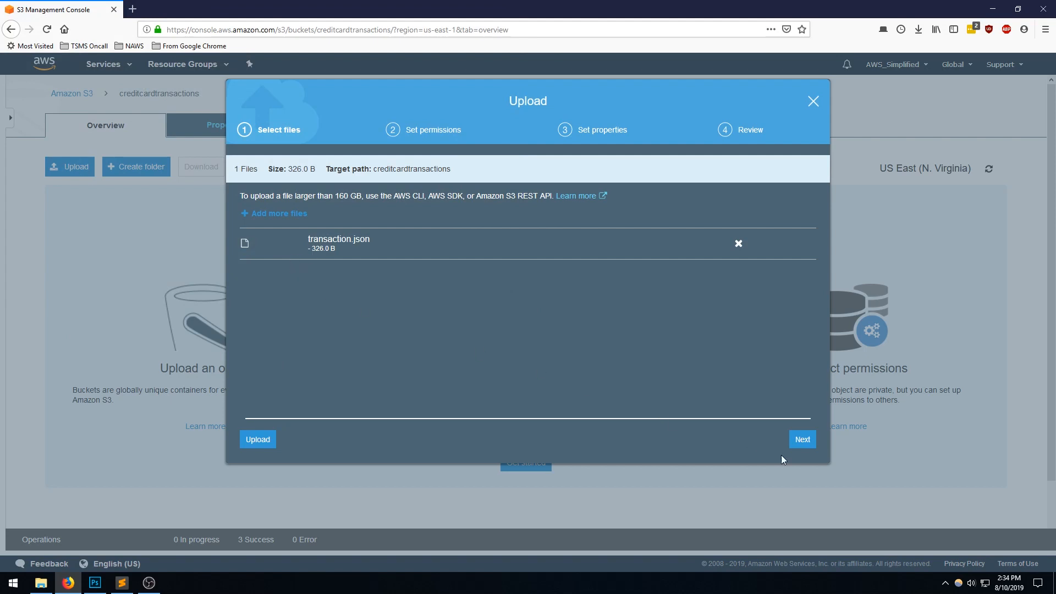
- Keep the upload's default permissions without public read access, and look through its storage class, encryption, metadata and tag options
{"action": "left_click", "coordinate": [808, 443]}
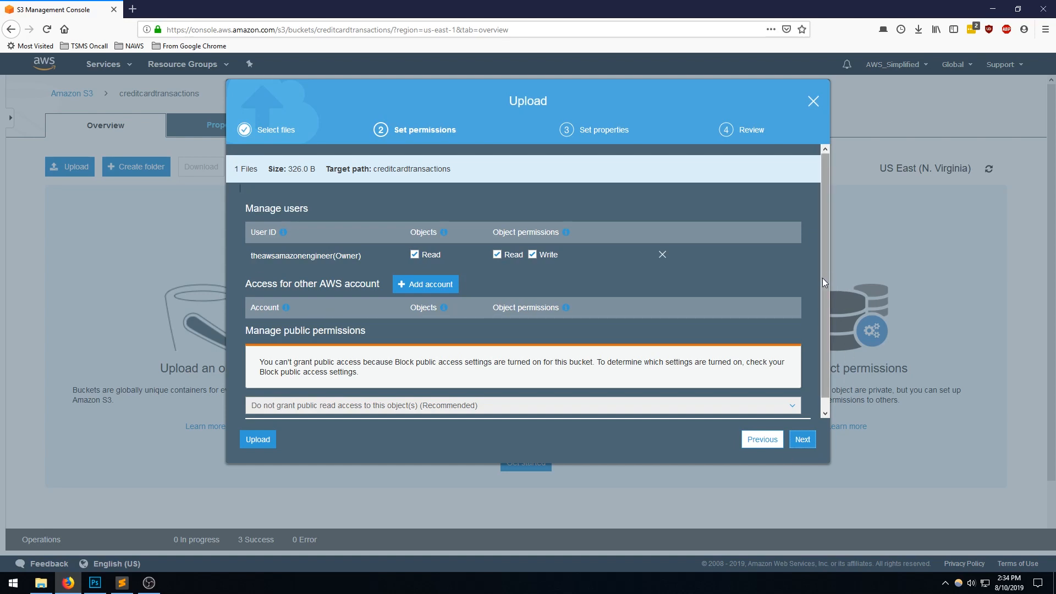
{"action": "scroll", "coordinate": [822, 281], "scroll_direction": "down", "scroll_amount": 1}
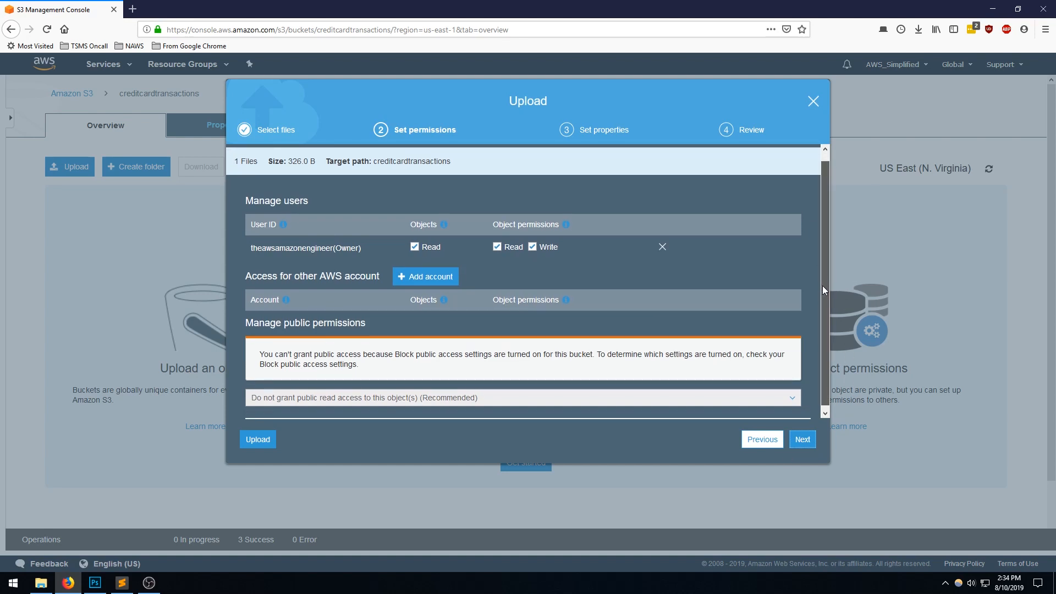
{"action": "scroll", "coordinate": [823, 291], "scroll_direction": "down", "scroll_amount": 1}
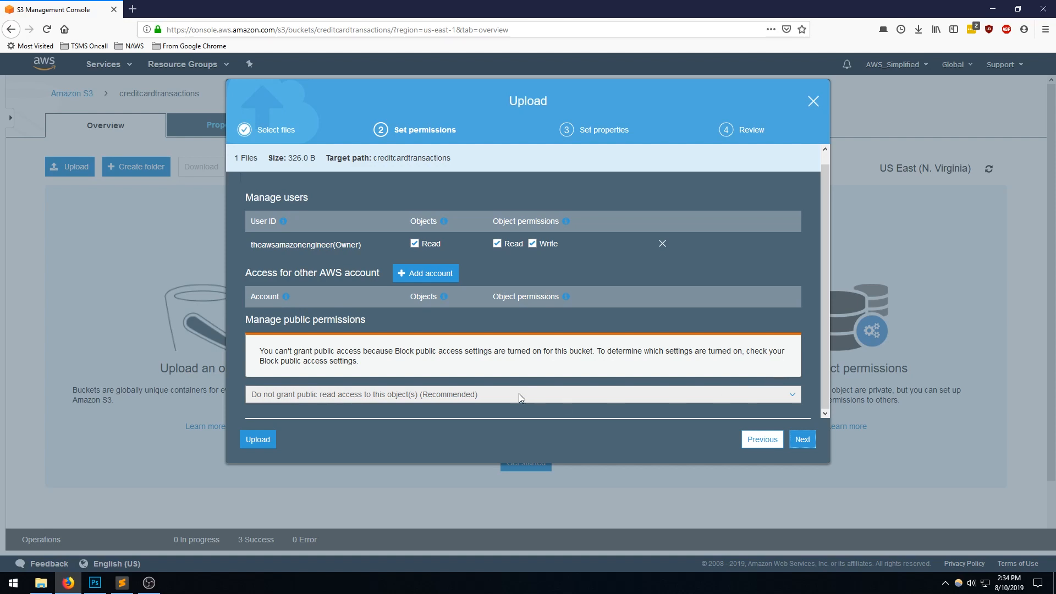
{"action": "left_click", "coordinate": [804, 440]}
{"action": "left_click", "coordinate": [804, 440]}
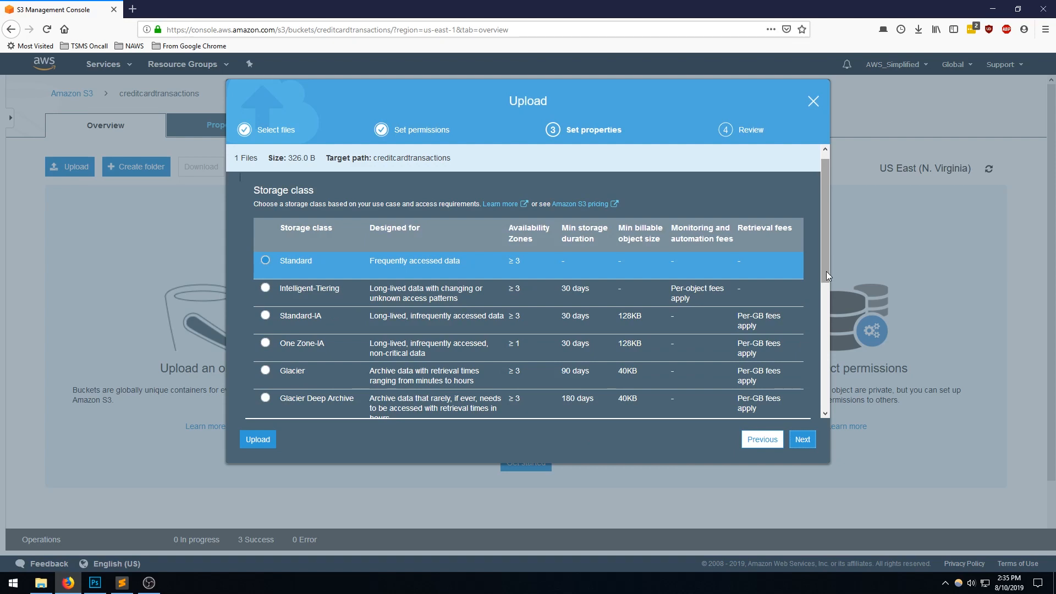
{"action": "left_click_drag", "start_coordinate": [825, 271], "coordinate": [822, 288]}
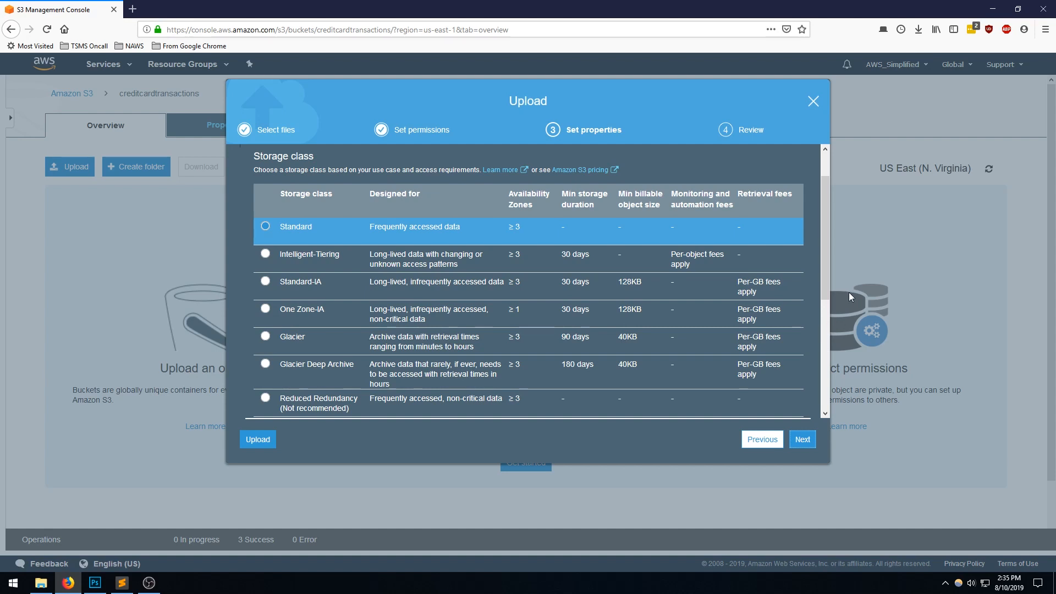
{"action": "left_click_drag", "start_coordinate": [826, 289], "coordinate": [825, 285]}
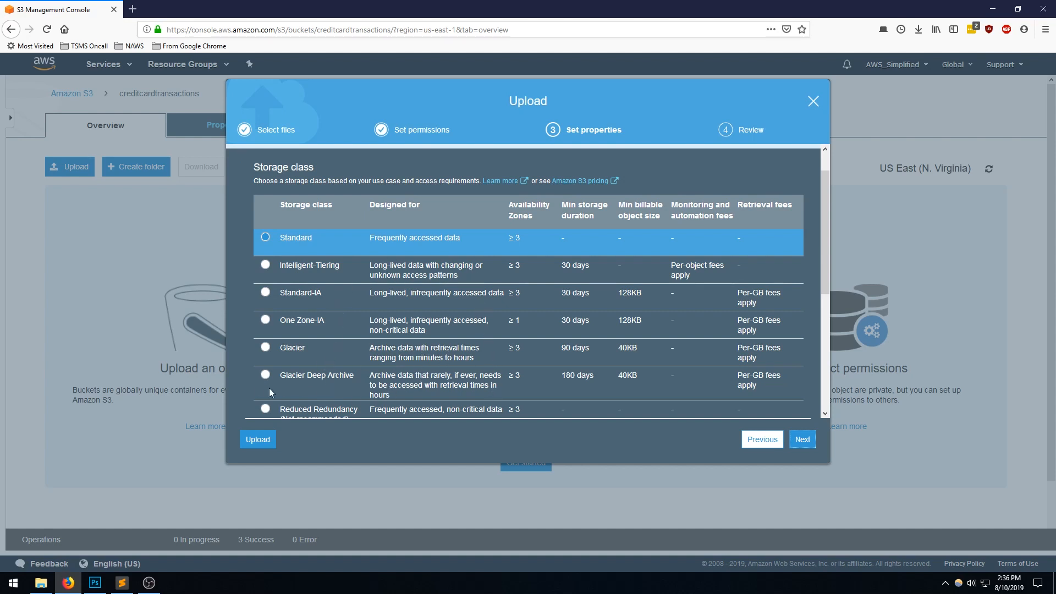
{"action": "left_click_drag", "start_coordinate": [824, 292], "coordinate": [853, 407]}
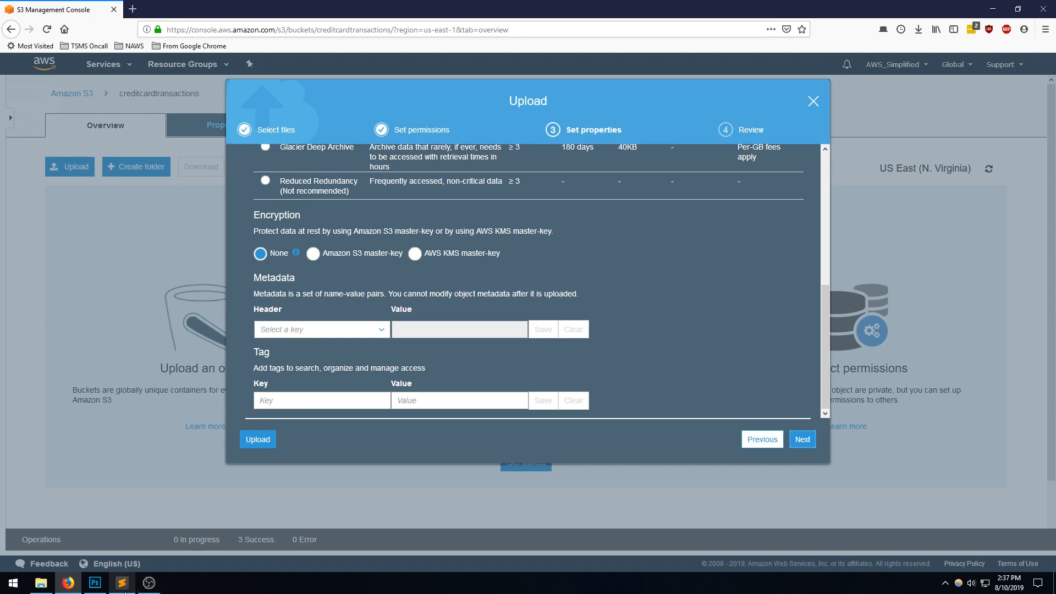
- Check the customer IDs in transaction.json in Sublime Text, and upload the file with Standard storage class and no encryption
{"action": "left_click", "coordinate": [121, 583]}
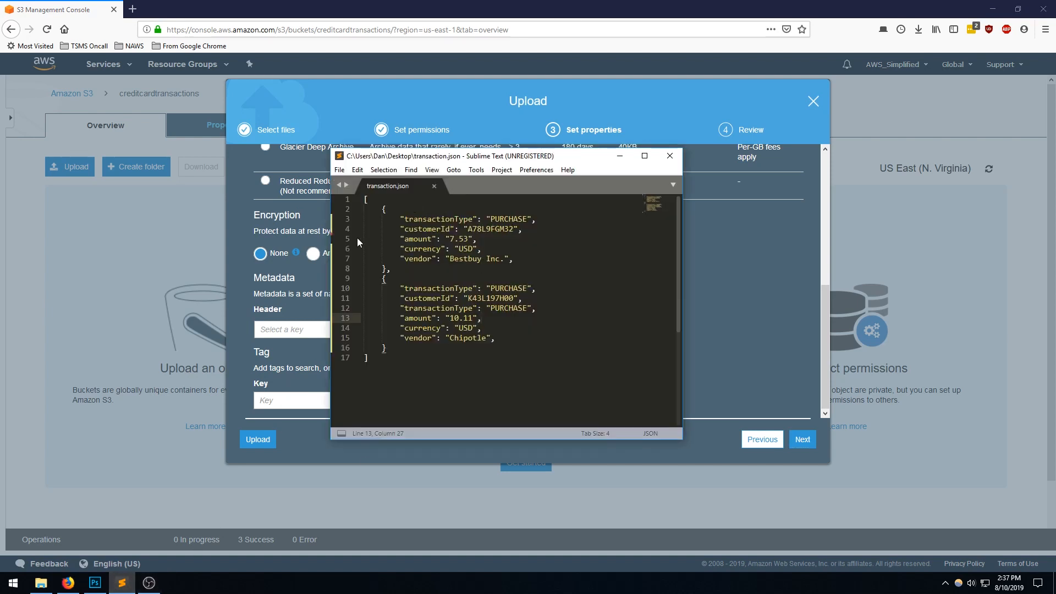
{"action": "double_click", "coordinate": [489, 299]}
{"action": "double_click", "coordinate": [488, 229]}
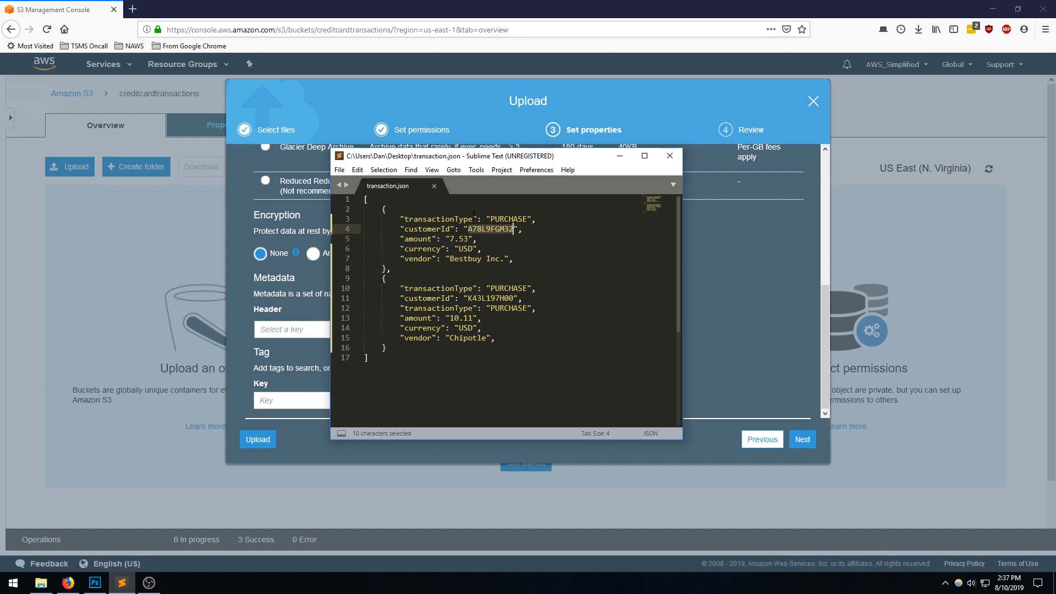
{"action": "left_click", "coordinate": [743, 308]}
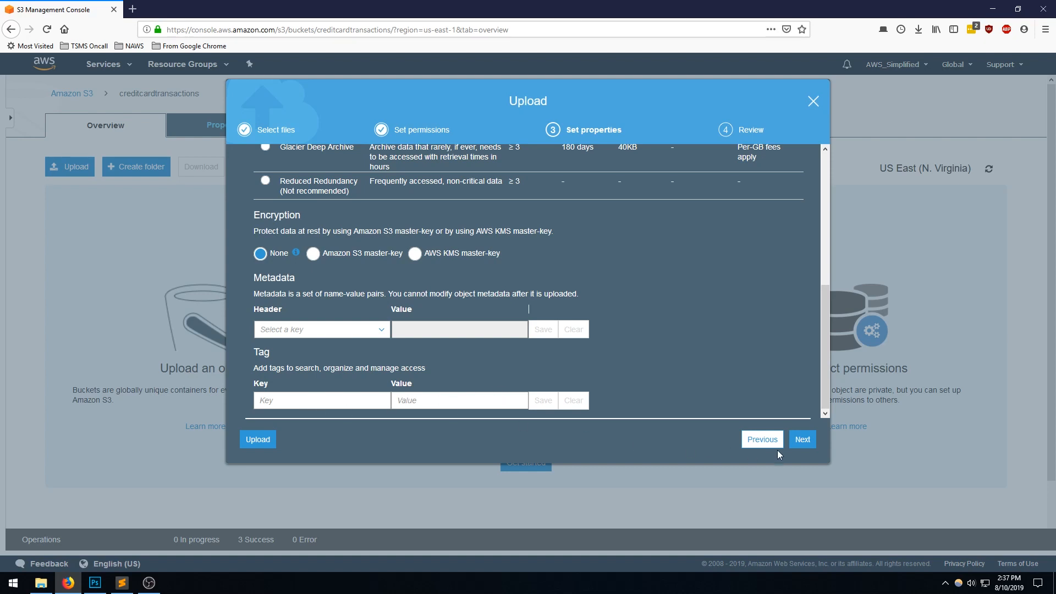
{"action": "left_click", "coordinate": [803, 441]}
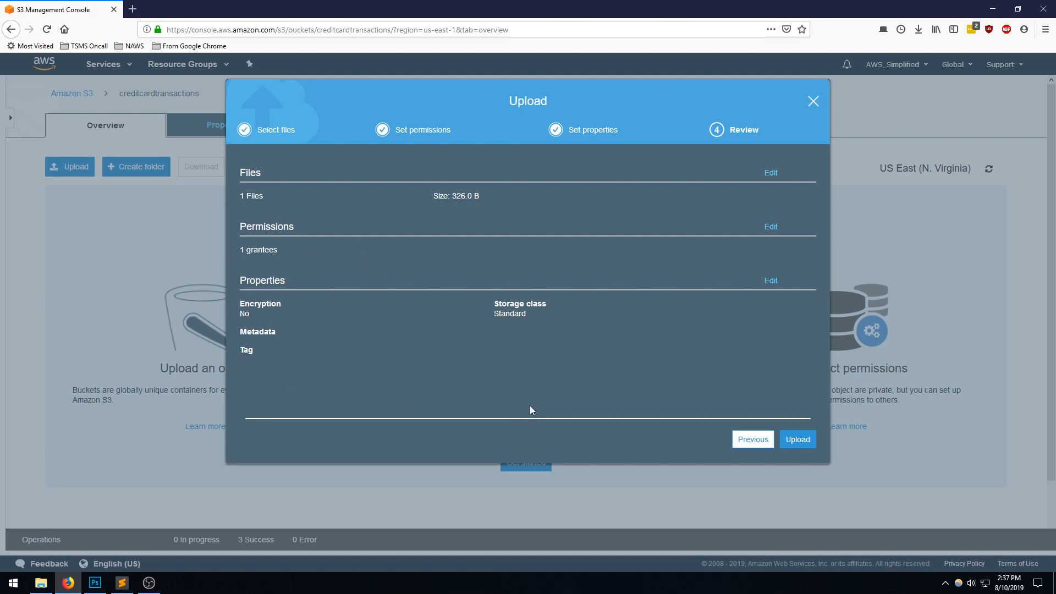
{"action": "left_click", "coordinate": [796, 440]}
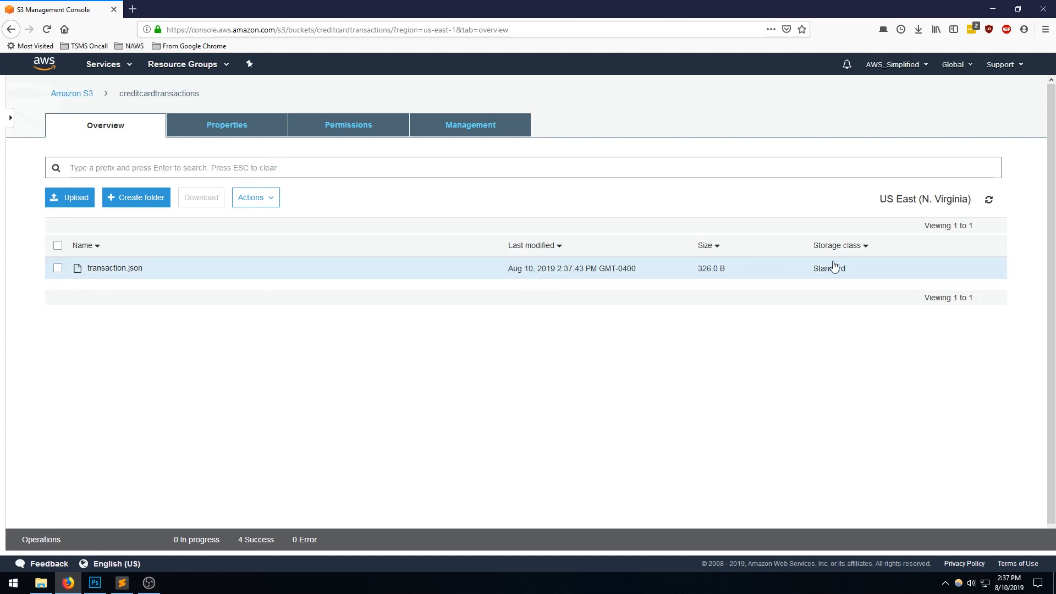
- Open the details of transaction.json and test its object URL in a new browser tab, closing that tab when done
{"action": "left_click", "coordinate": [106, 270]}
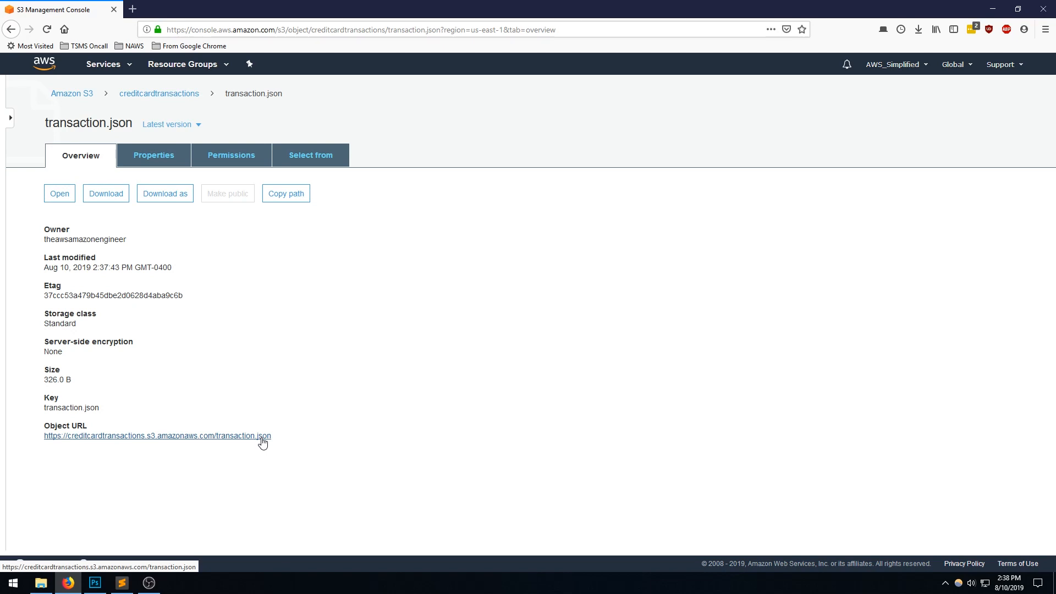
{"action": "right_click", "coordinate": [179, 437]}
{"action": "left_click", "coordinate": [231, 281]}
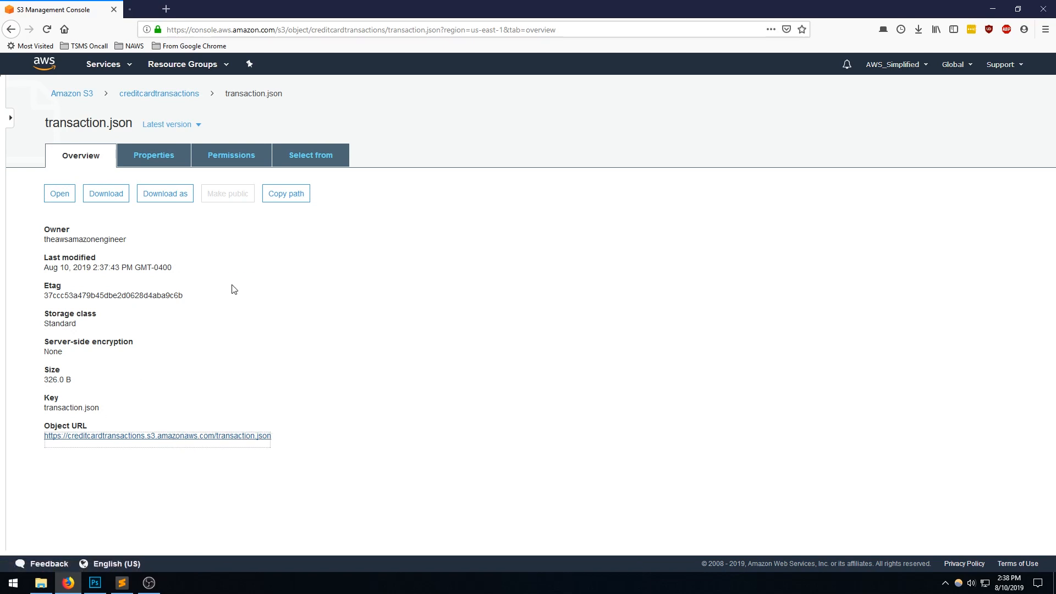
{"action": "left_click", "coordinate": [179, 10]}
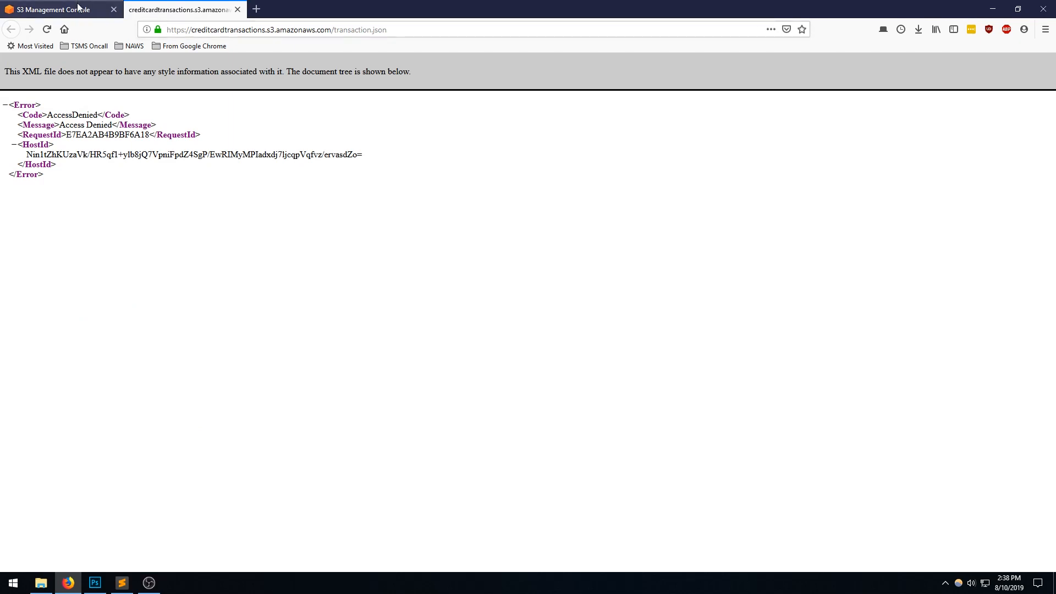
{"action": "left_click", "coordinate": [238, 10]}
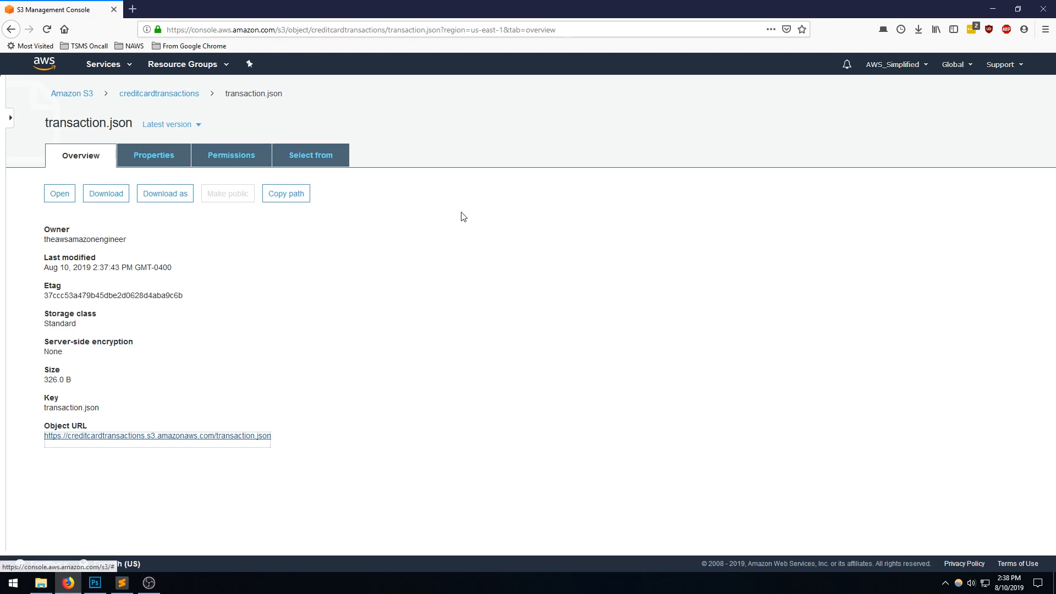
{"action": "left_click", "coordinate": [416, 312]}
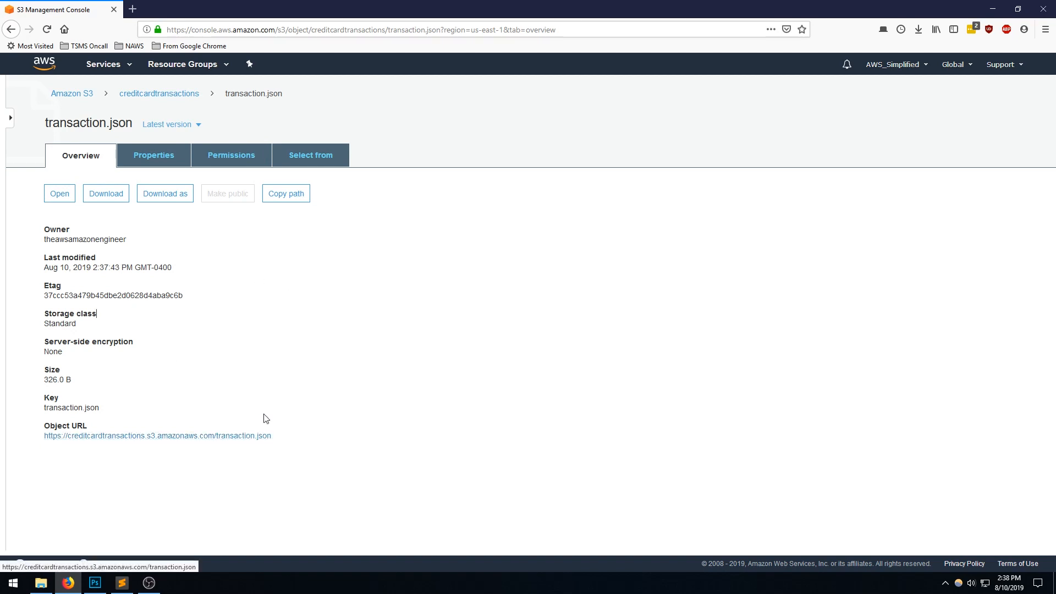
- Download transaction.json from the bucket, open it in Notepad as the default app for .json files, and check its contents
{"action": "left_click", "coordinate": [72, 197]}
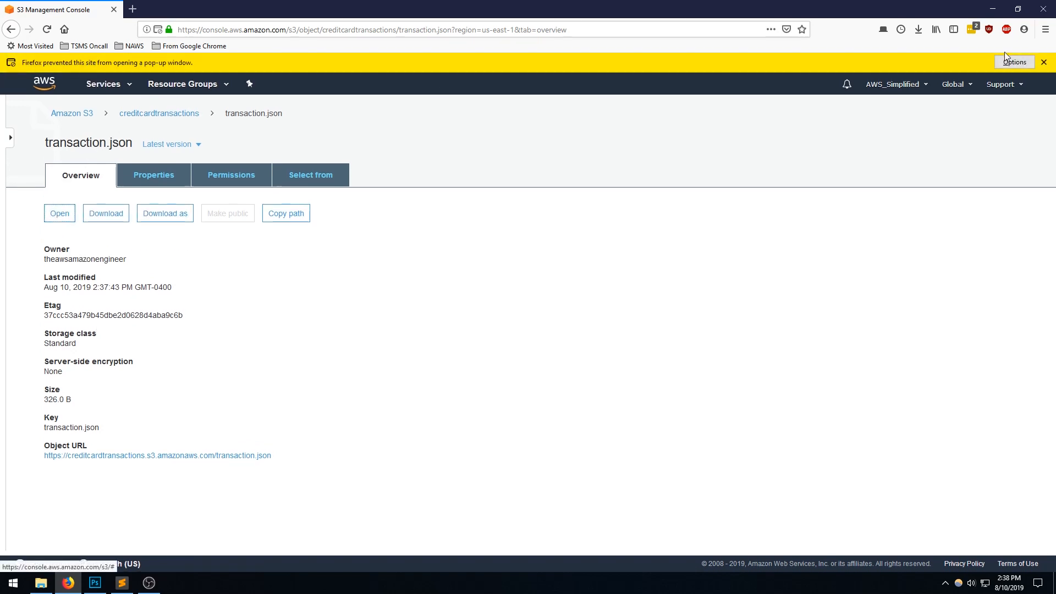
{"action": "left_click", "coordinate": [1044, 62]}
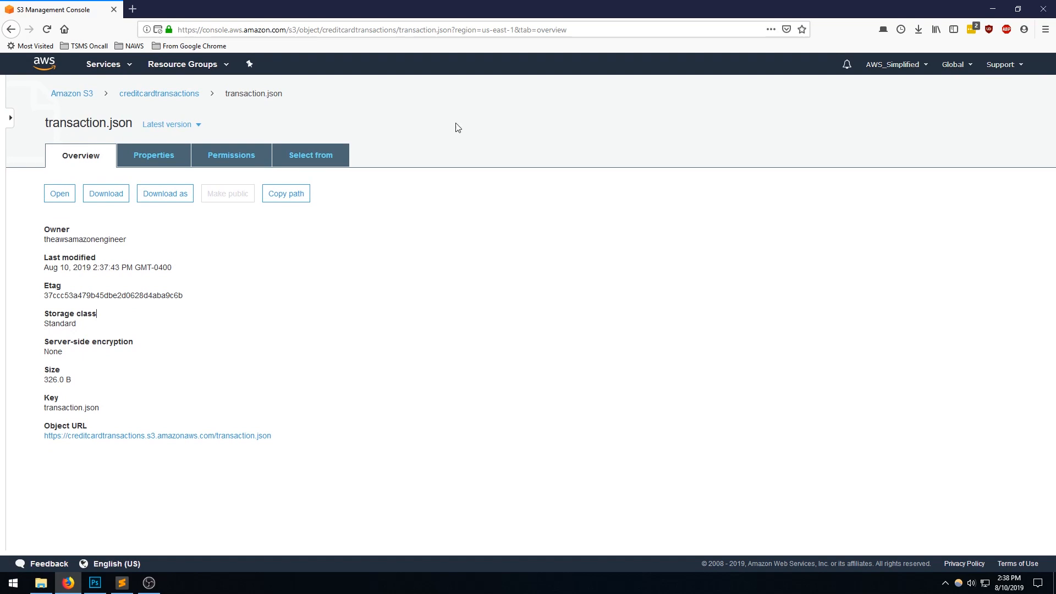
{"action": "left_click", "coordinate": [99, 199]}
{"action": "left_click", "coordinate": [475, 350]}
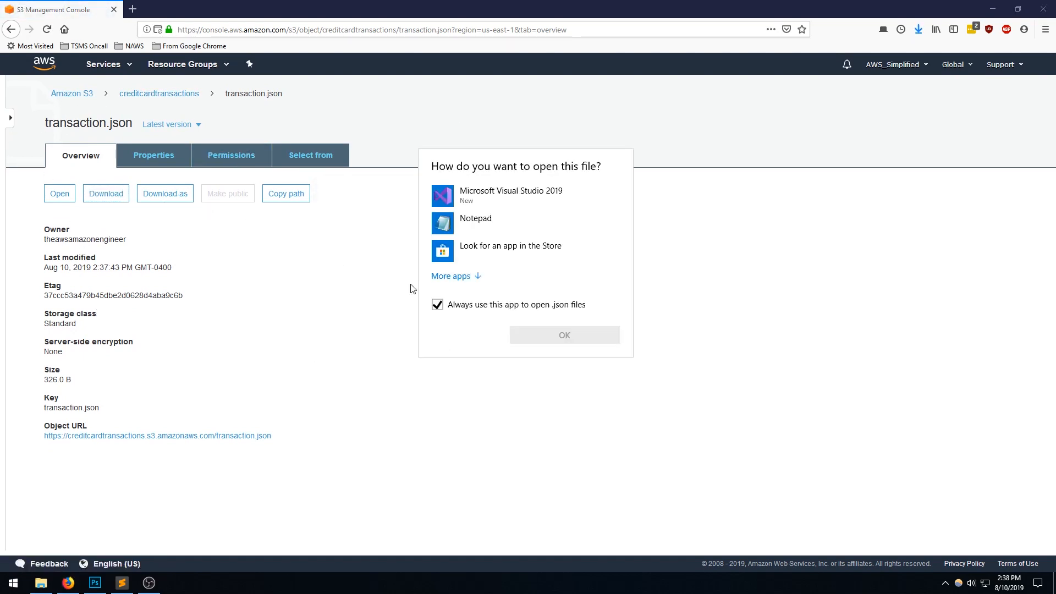
{"action": "left_click", "coordinate": [468, 224]}
{"action": "left_click", "coordinate": [569, 330]}
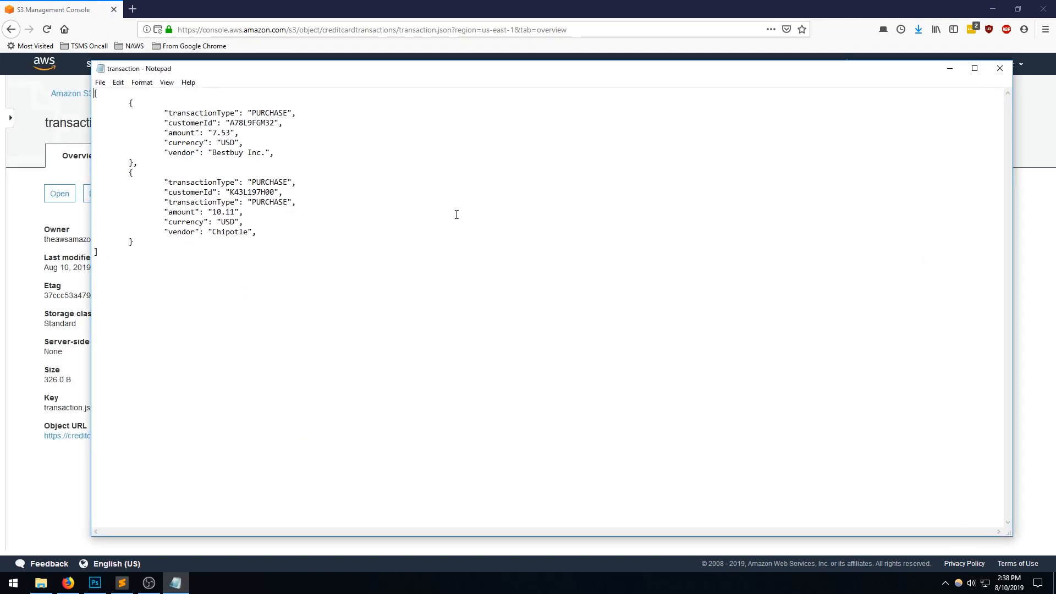
{"action": "left_click", "coordinate": [1004, 73]}
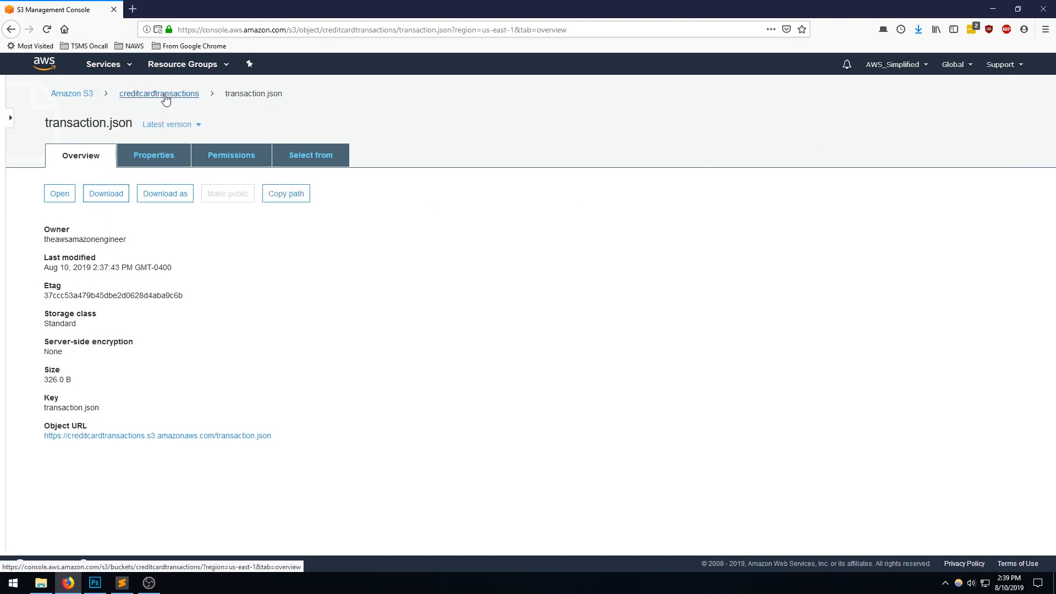
- Return to the bucket list, reopen the creditcardtransactions bucket, and look through its basic and advanced properties
{"action": "left_click", "coordinate": [197, 96]}
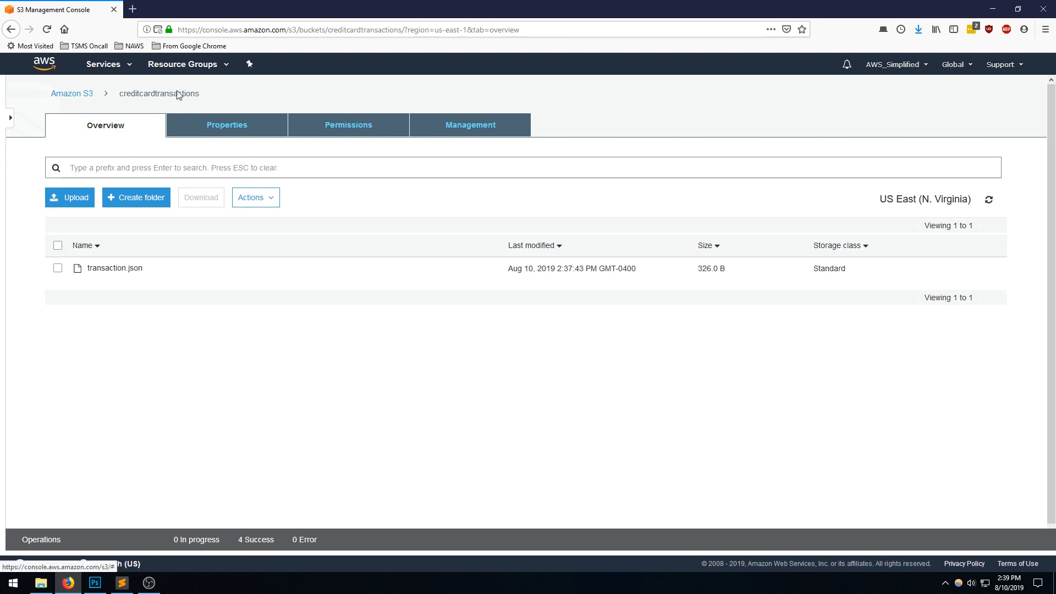
{"action": "left_click", "coordinate": [87, 94]}
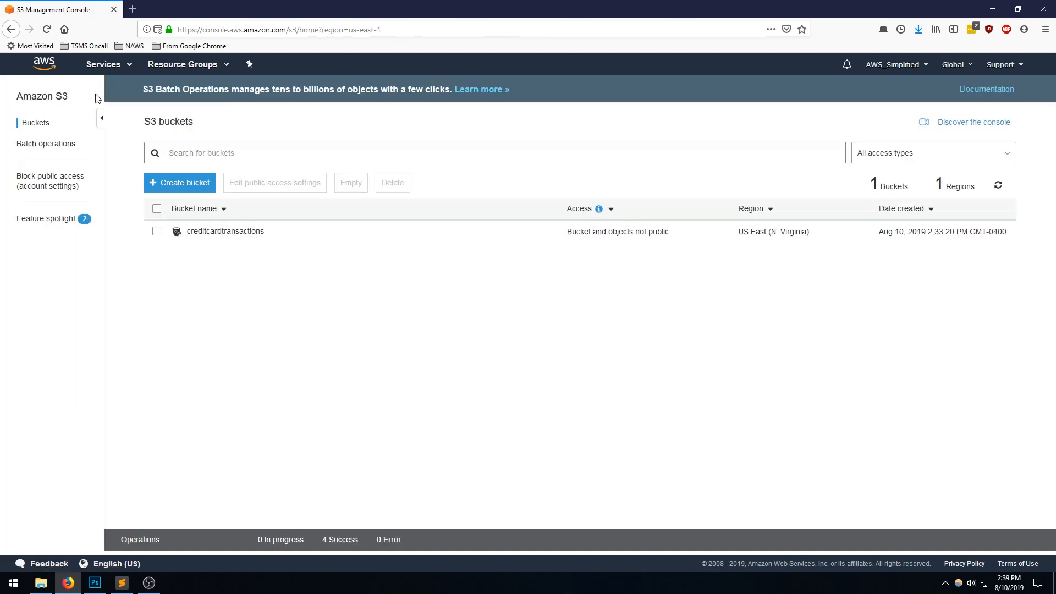
{"action": "left_click", "coordinate": [233, 236]}
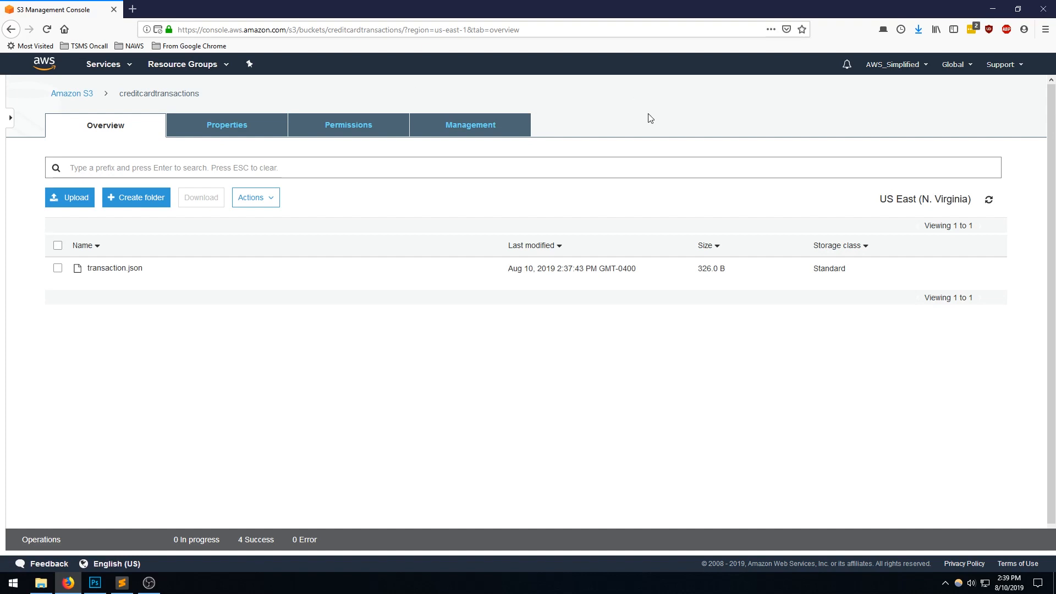
{"action": "left_click", "coordinate": [241, 128]}
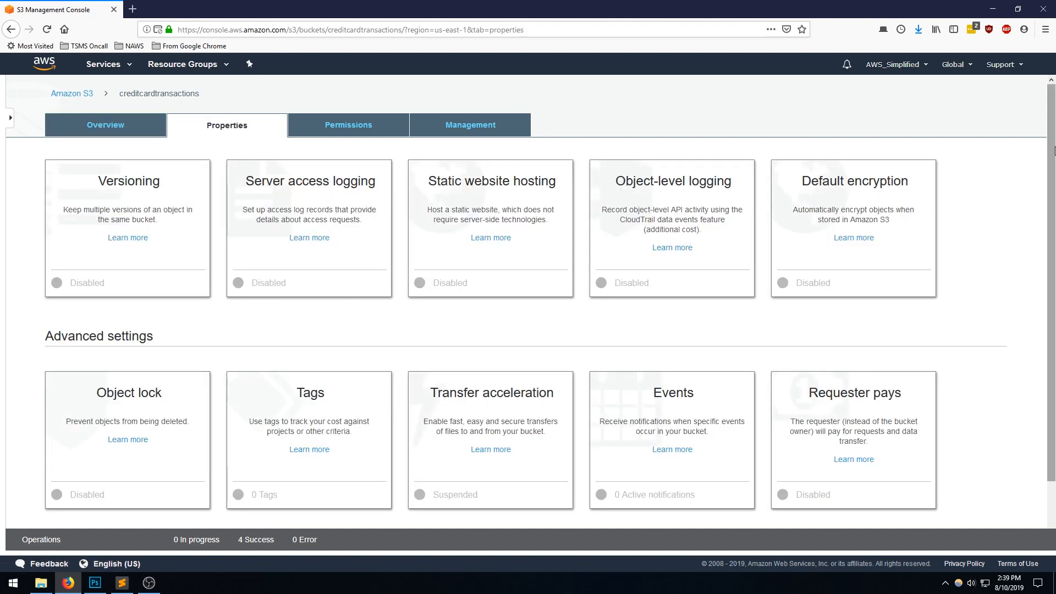
{"action": "scroll", "coordinate": [1055, 175], "scroll_direction": "down", "scroll_amount": 1}
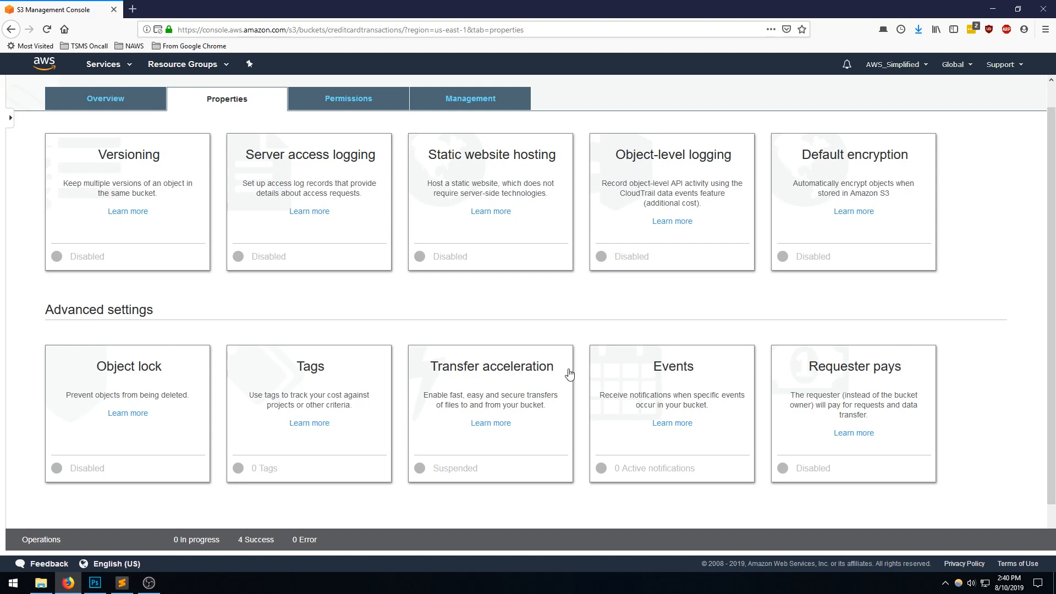
{"action": "left_click_drag", "start_coordinate": [1053, 315], "coordinate": [1055, 349]}
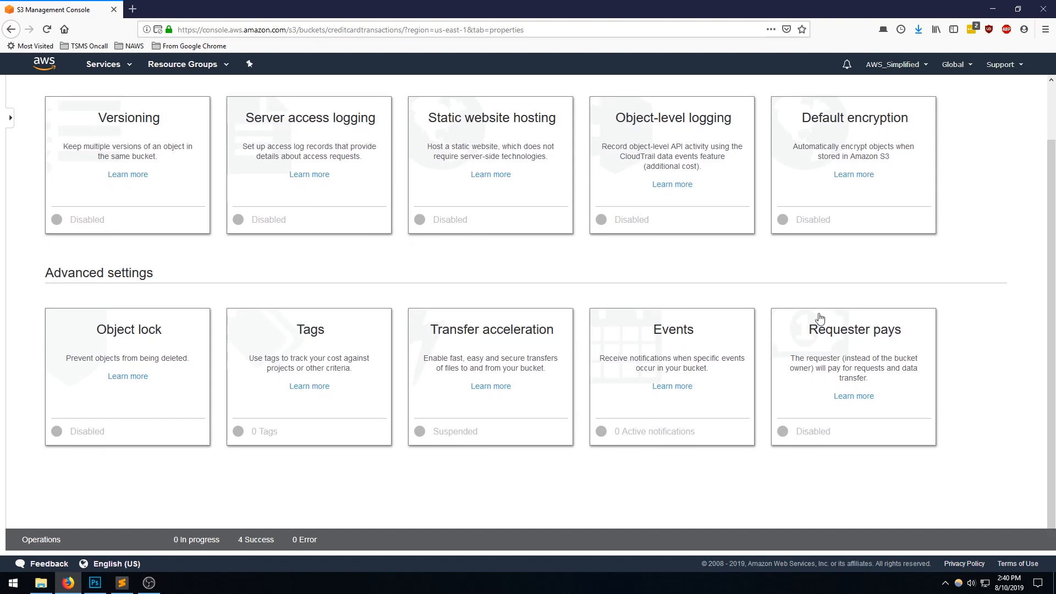
- Examine the bucket's Transfer acceleration endpoint and options, closing the setting without changing it
{"action": "left_click", "coordinate": [479, 341]}
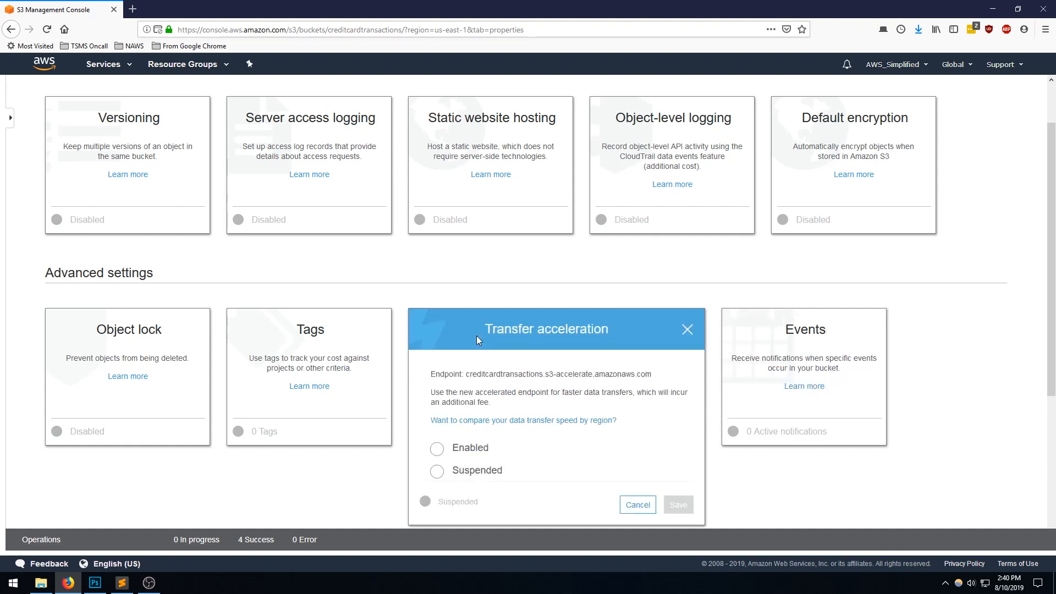
{"action": "left_click", "coordinate": [688, 330]}
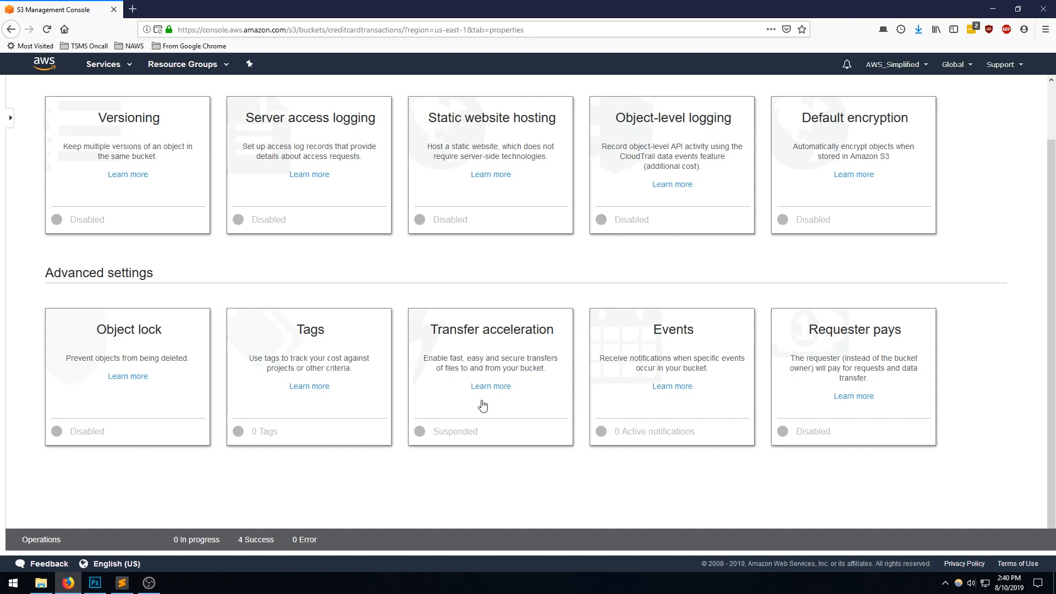
{"action": "left_click", "coordinate": [424, 336]}
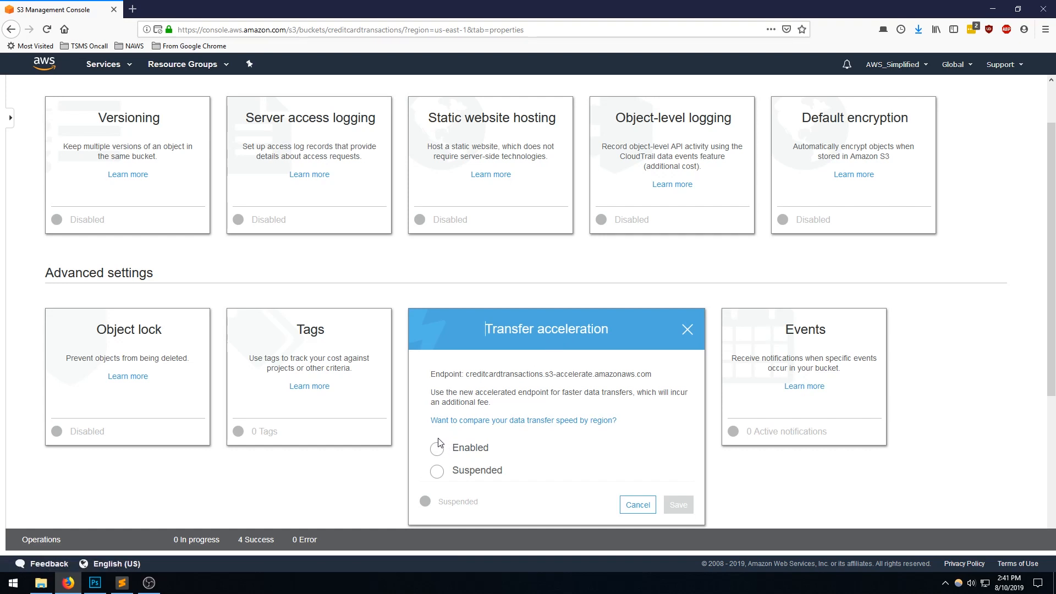
{"action": "left_click", "coordinate": [687, 332]}
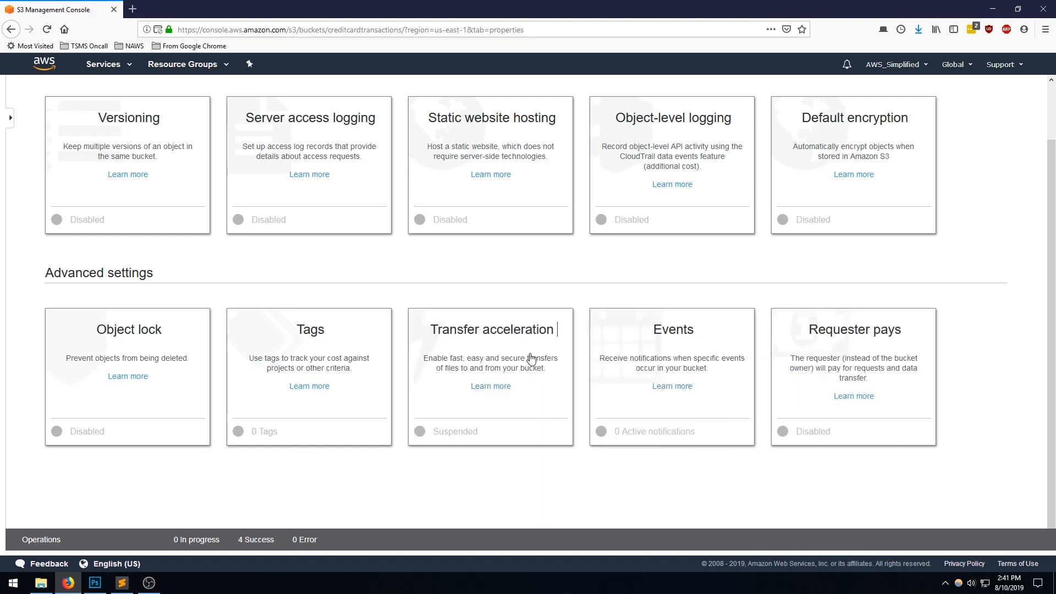
- Add a bucket event notification named TransactionUpdateEvent and set it to fire on PUT events
{"action": "left_click", "coordinate": [682, 331]}
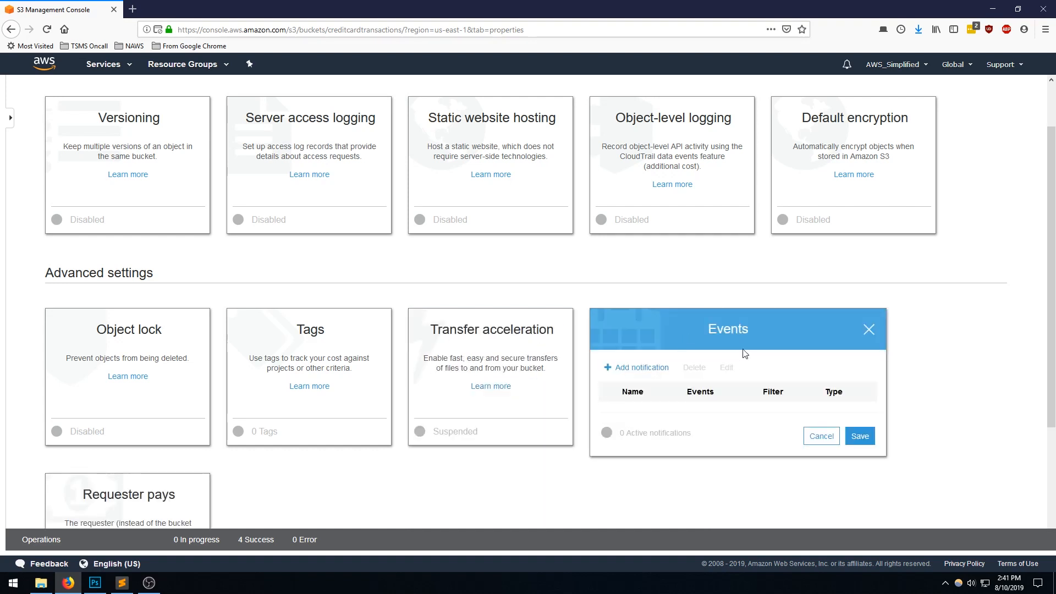
{"action": "scroll", "coordinate": [722, 360], "scroll_direction": "down", "scroll_amount": 3}
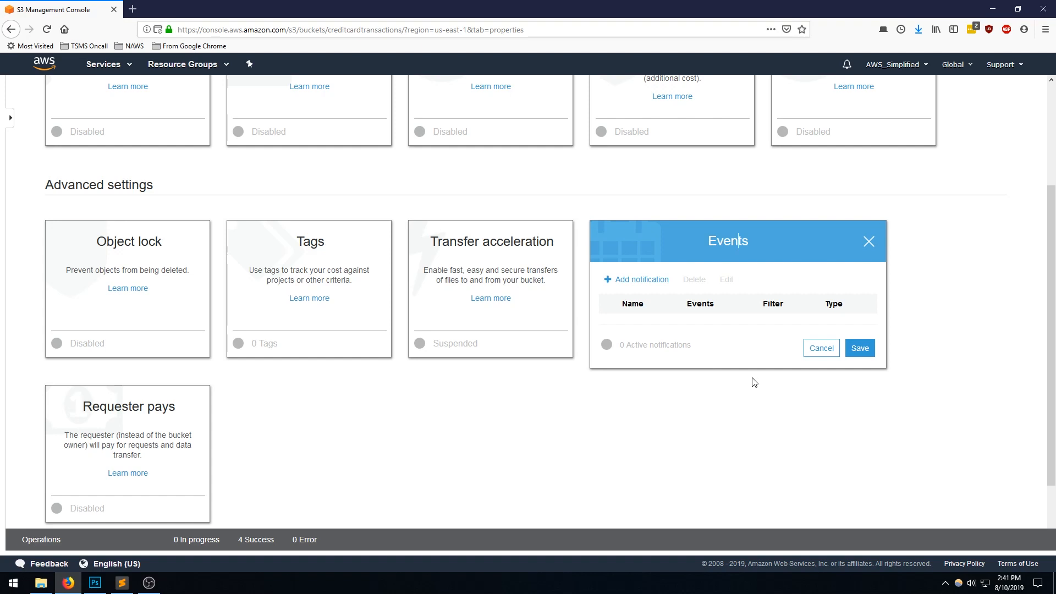
{"action": "left_click", "coordinate": [661, 286]}
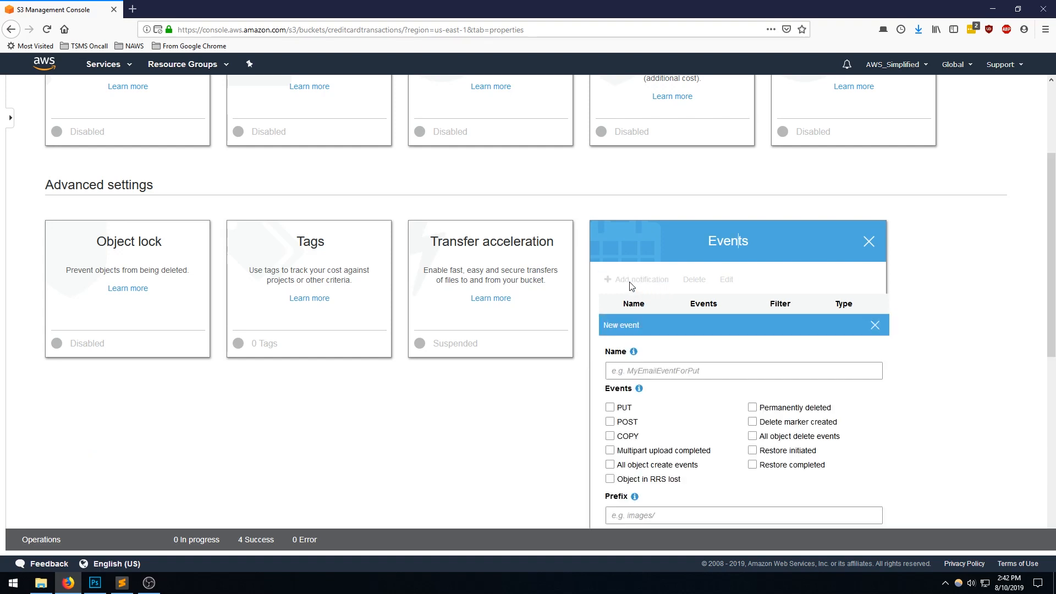
{"action": "scroll", "coordinate": [676, 299], "scroll_direction": "down", "scroll_amount": 1}
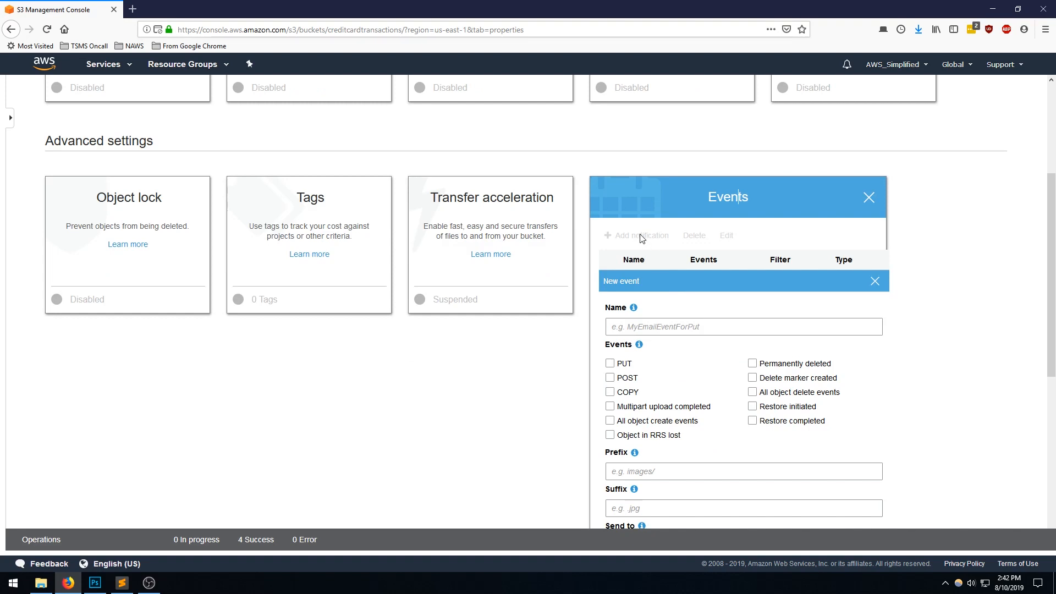
{"action": "scroll", "coordinate": [742, 285], "scroll_direction": "down", "scroll_amount": 1}
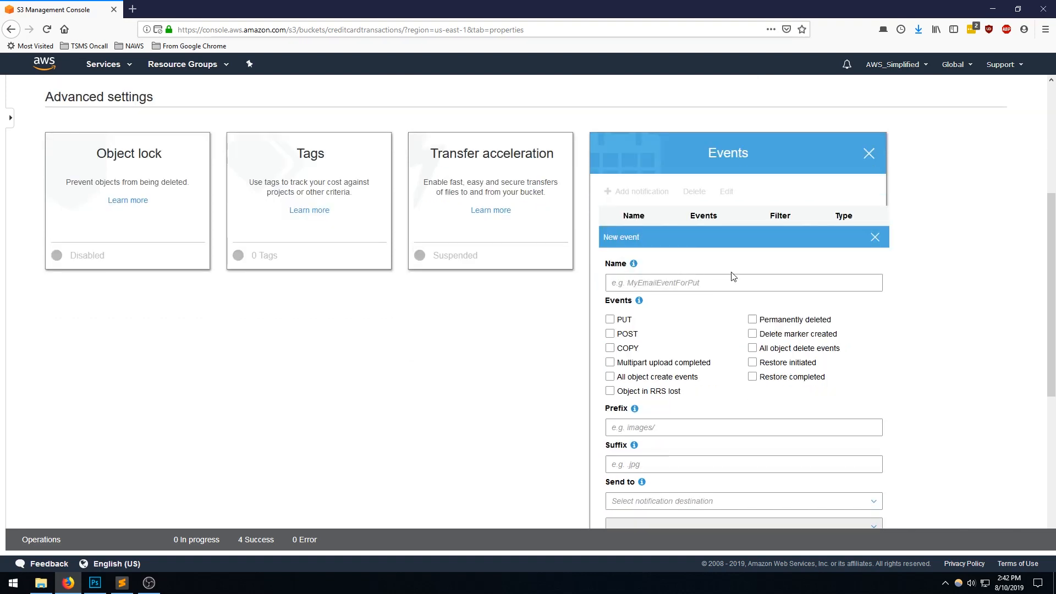
{"action": "left_click", "coordinate": [726, 285]}
{"action": "type", "text": "Transaction"}
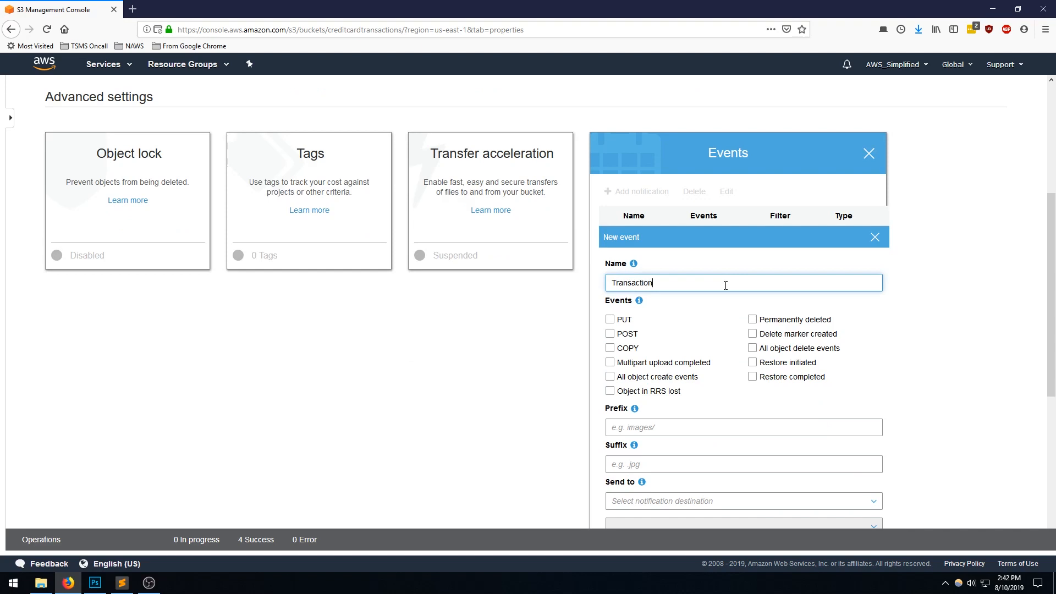
{"action": "type", "text": "UpdateEvent"}
{"action": "scroll", "coordinate": [783, 323], "scroll_direction": "down", "scroll_amount": 1}
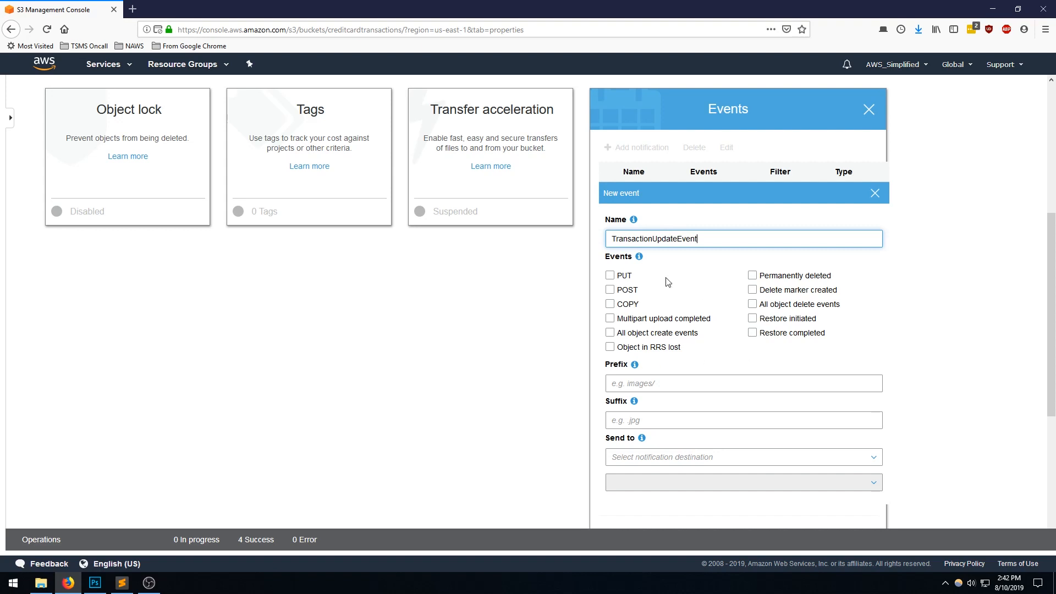
{"action": "left_click", "coordinate": [620, 277]}
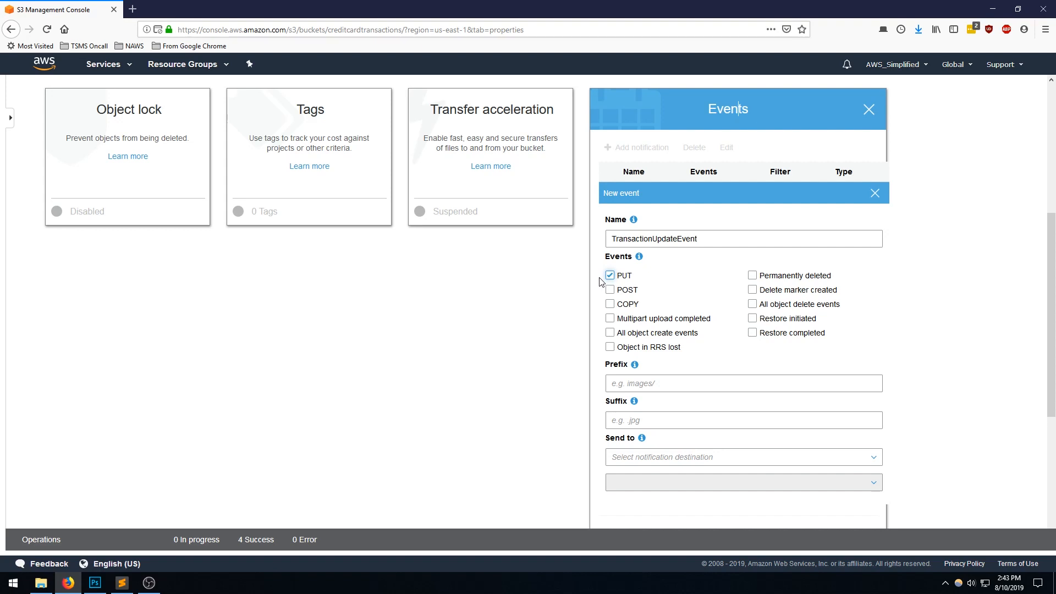
- Review the new event's prefix and suffix filters and its available notification destinations, leaving all of them empty
{"action": "mouse_move", "coordinate": [636, 368]}
{"action": "left_click", "coordinate": [642, 384]}
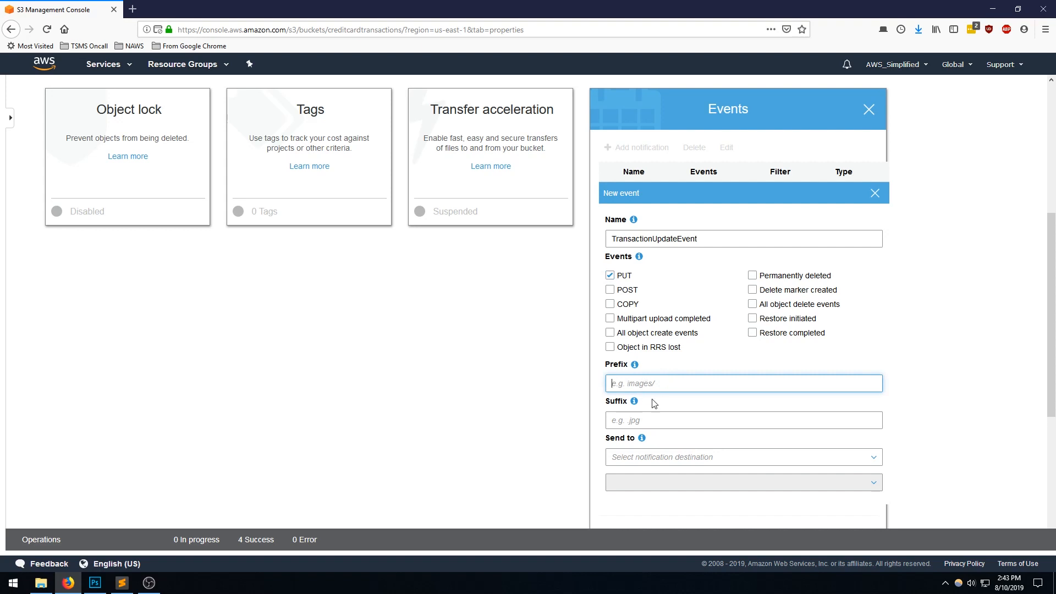
{"action": "left_click", "coordinate": [656, 419]}
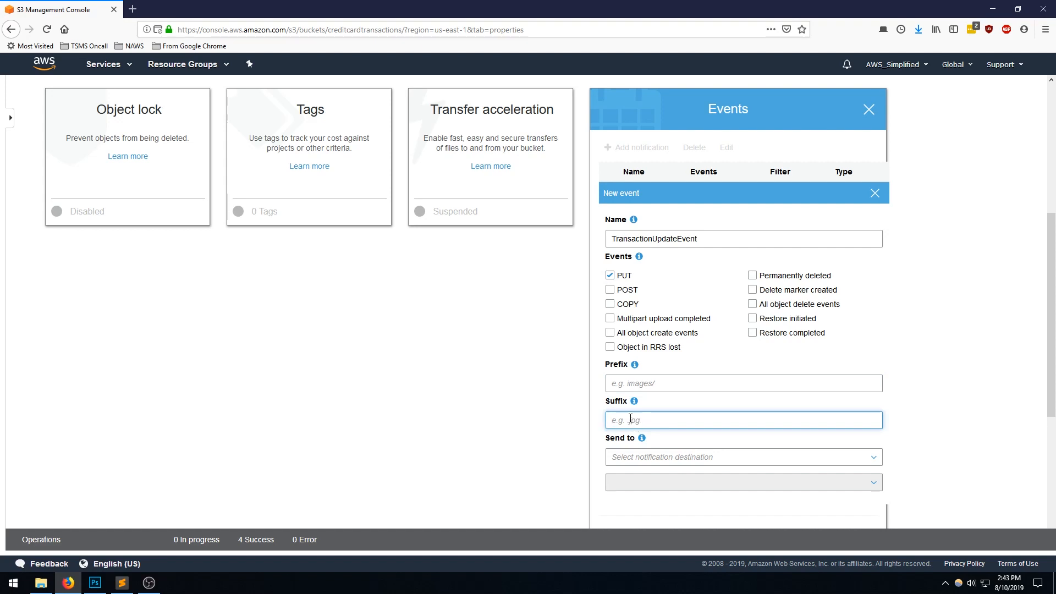
{"action": "left_click_drag", "start_coordinate": [1053, 391], "coordinate": [1053, 437]}
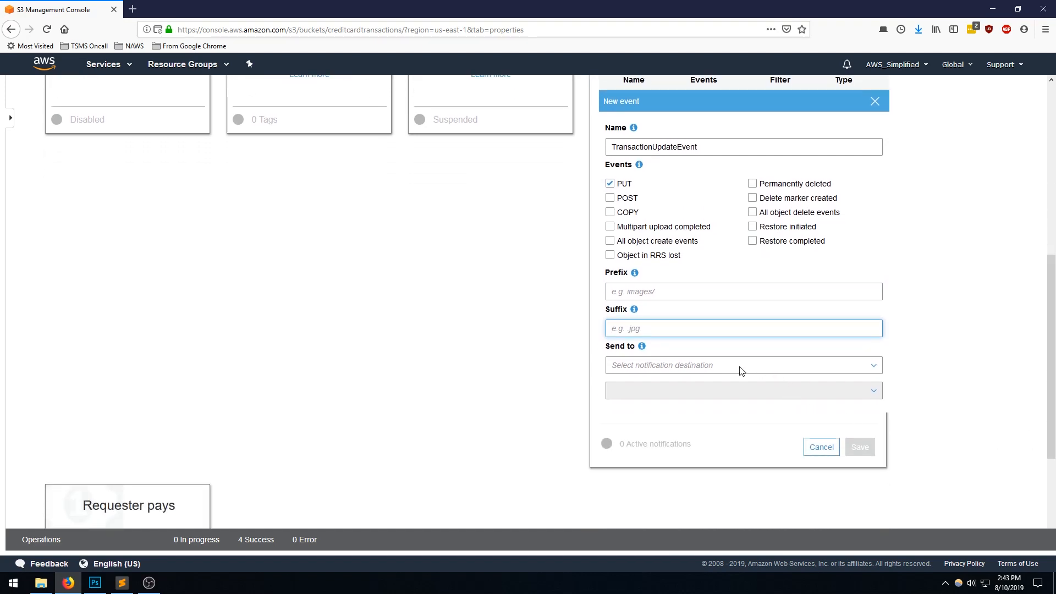
{"action": "left_click", "coordinate": [714, 369]}
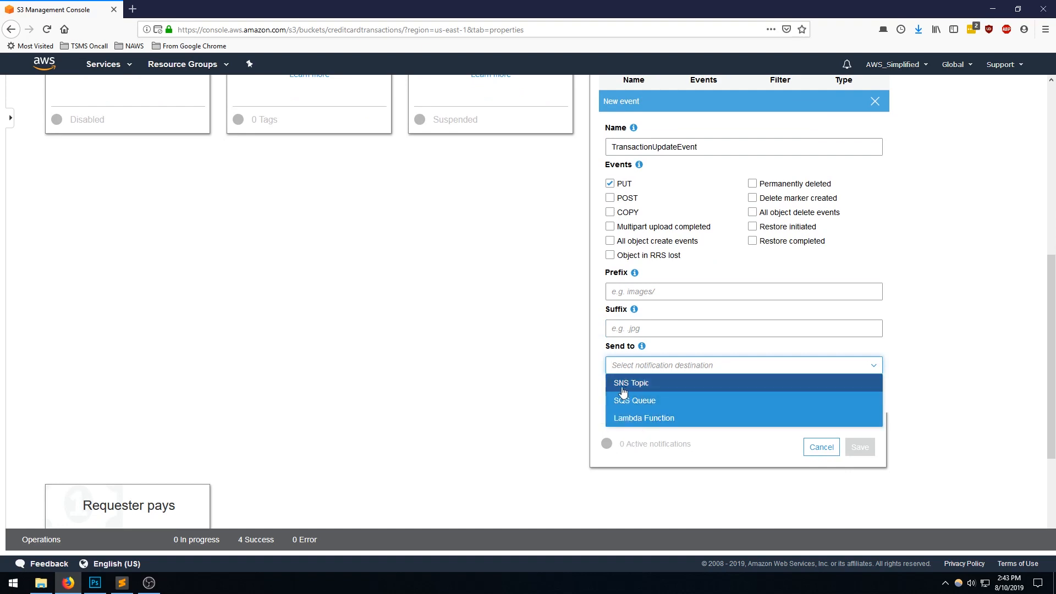
{"action": "left_click", "coordinate": [596, 358]}
{"action": "scroll", "coordinate": [578, 364], "scroll_direction": "up", "scroll_amount": 1}
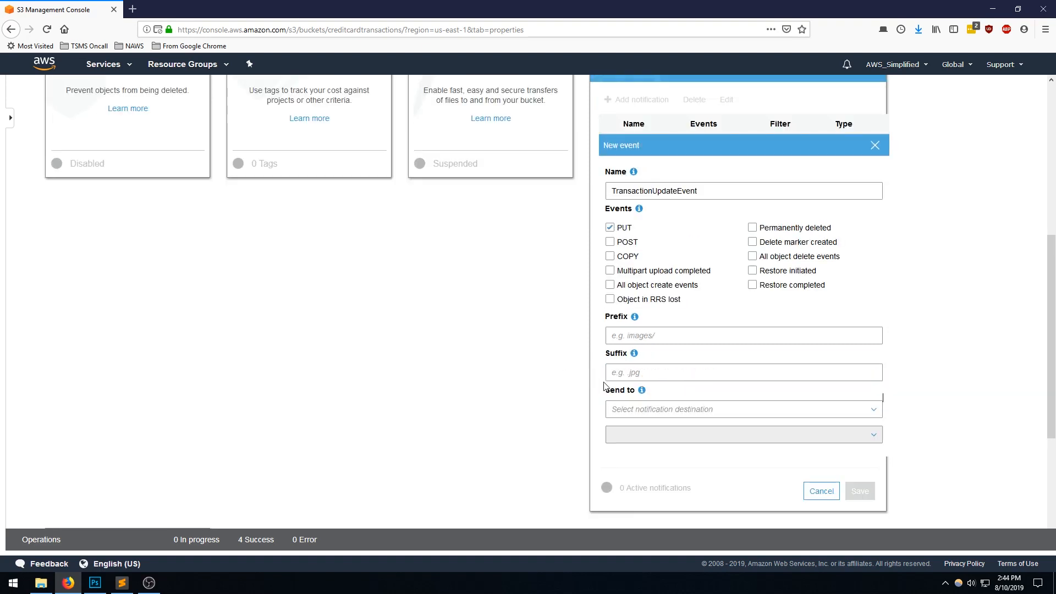
{"action": "scroll", "coordinate": [616, 410], "scroll_direction": "up", "scroll_amount": 1}
{"action": "scroll", "coordinate": [661, 380], "scroll_direction": "up", "scroll_amount": 1}
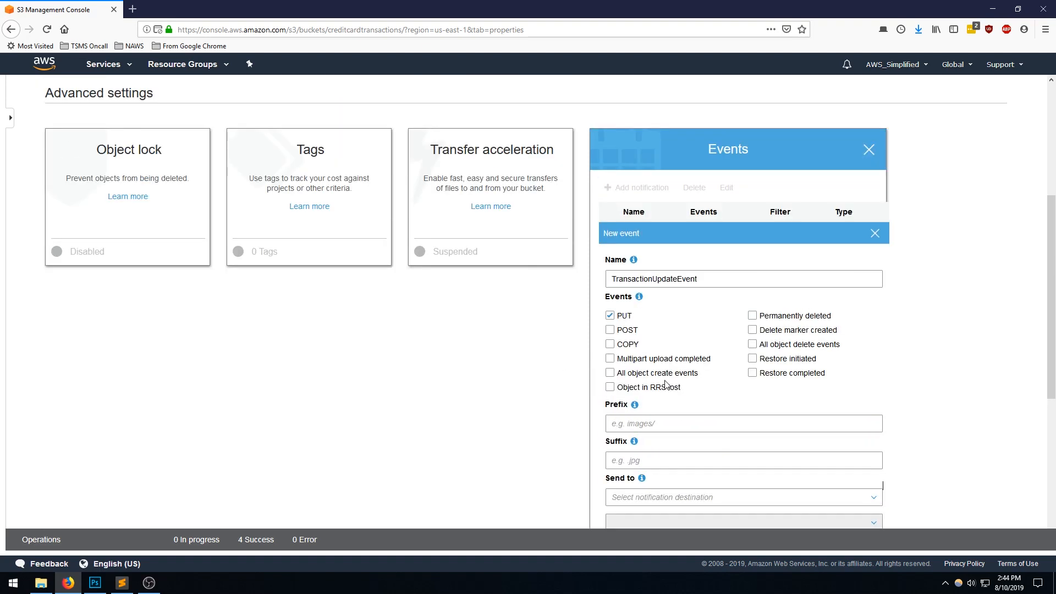
{"action": "scroll", "coordinate": [1051, 203], "scroll_direction": "up", "scroll_amount": 1}
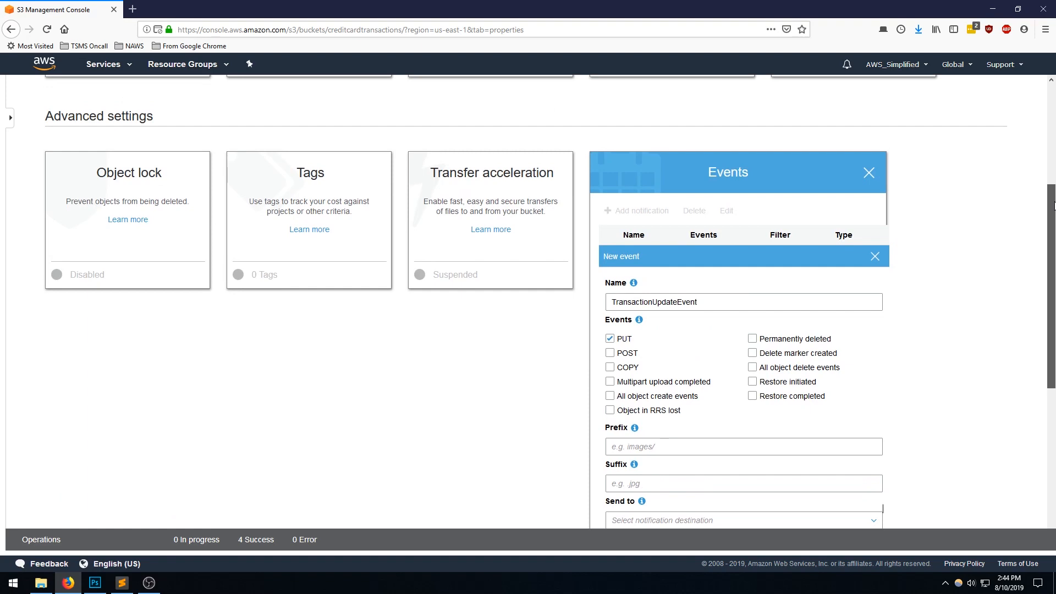
- Discard the unsaved TransactionUpdateEvent notification and close the bucket's Events settings
{"action": "left_click", "coordinate": [875, 257]}
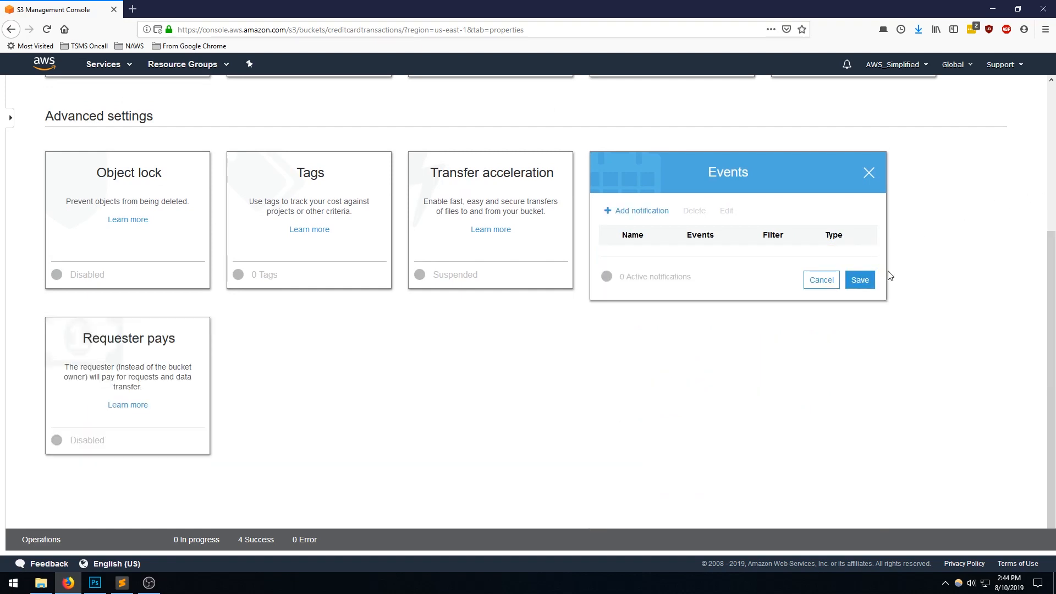
{"action": "left_click", "coordinate": [869, 174]}
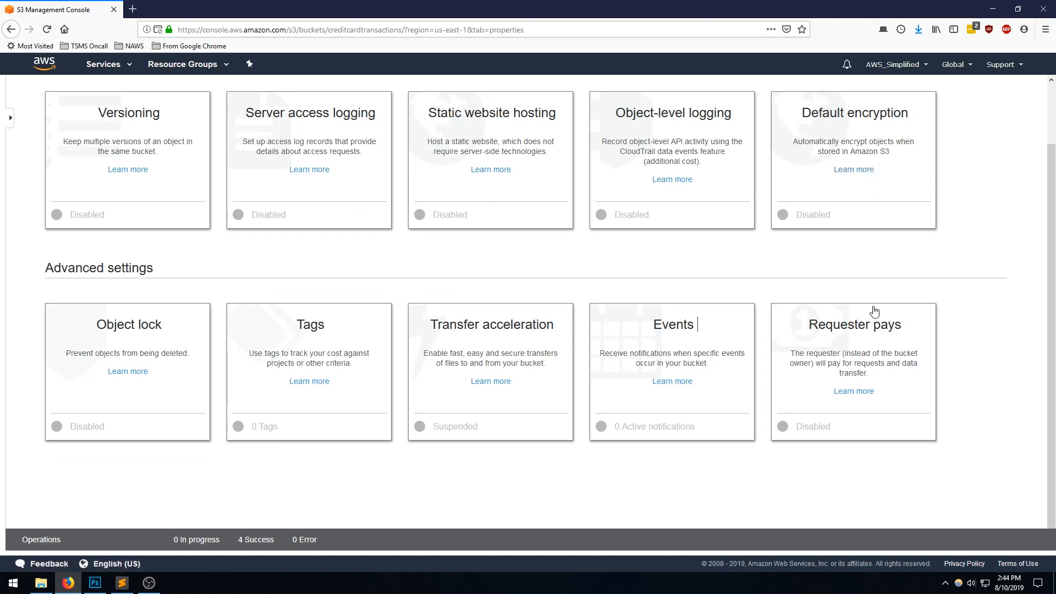
- Review the bucket's Requester pays options and close the setting without changing it
{"action": "left_click", "coordinate": [913, 323]}
{"action": "scroll", "coordinate": [907, 334], "scroll_direction": "down", "scroll_amount": 3}
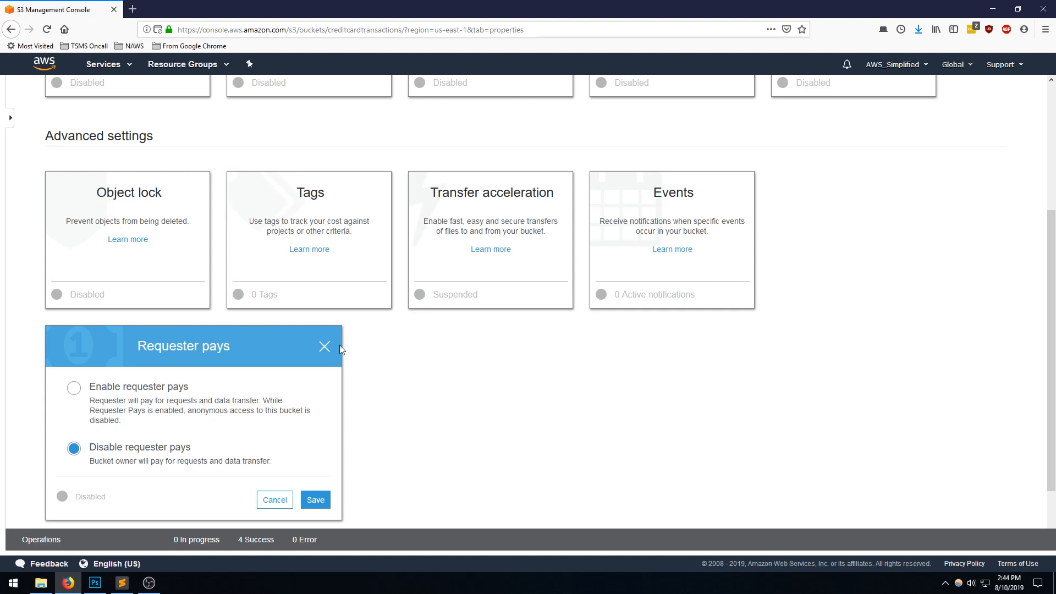
{"action": "left_click", "coordinate": [324, 347]}
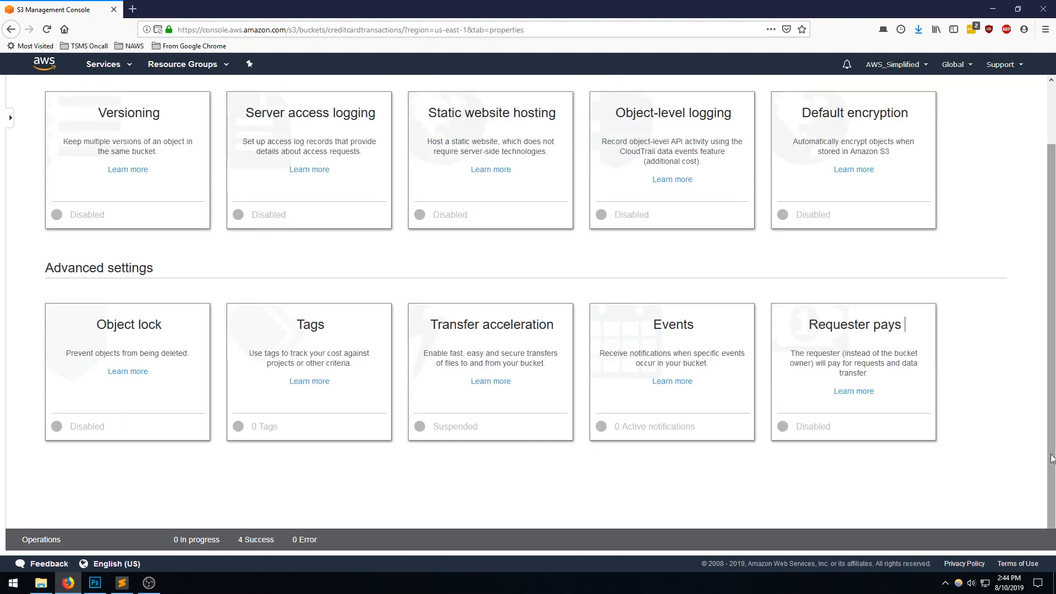
{"action": "scroll", "coordinate": [1054, 467], "scroll_direction": "up", "scroll_amount": 2}
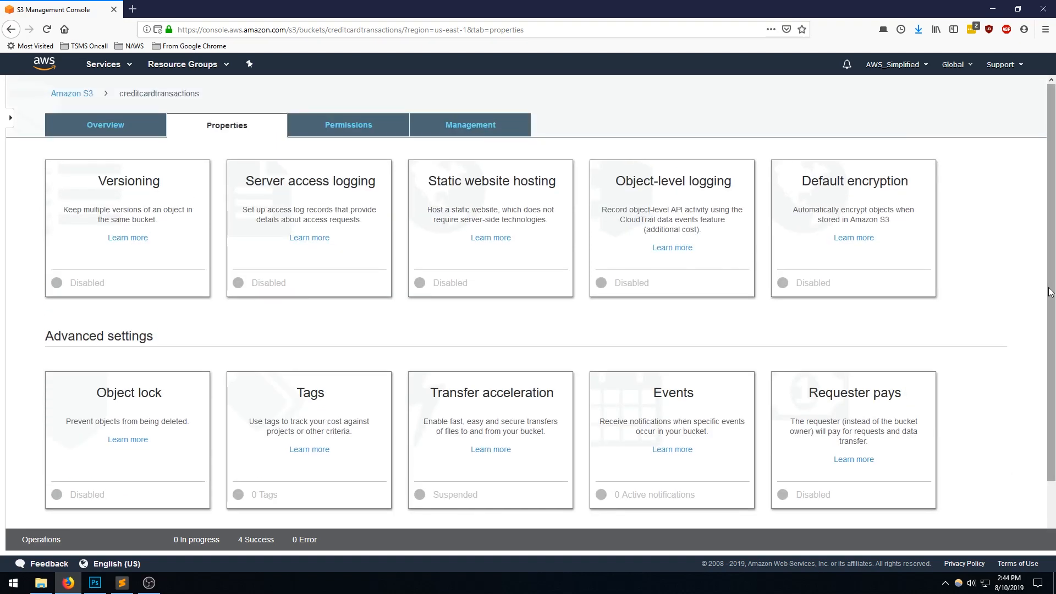
- Examine the bucket's permissions, covering Block public access, the bucket policy editor, and the CORS configuration
{"action": "left_click", "coordinate": [367, 127]}
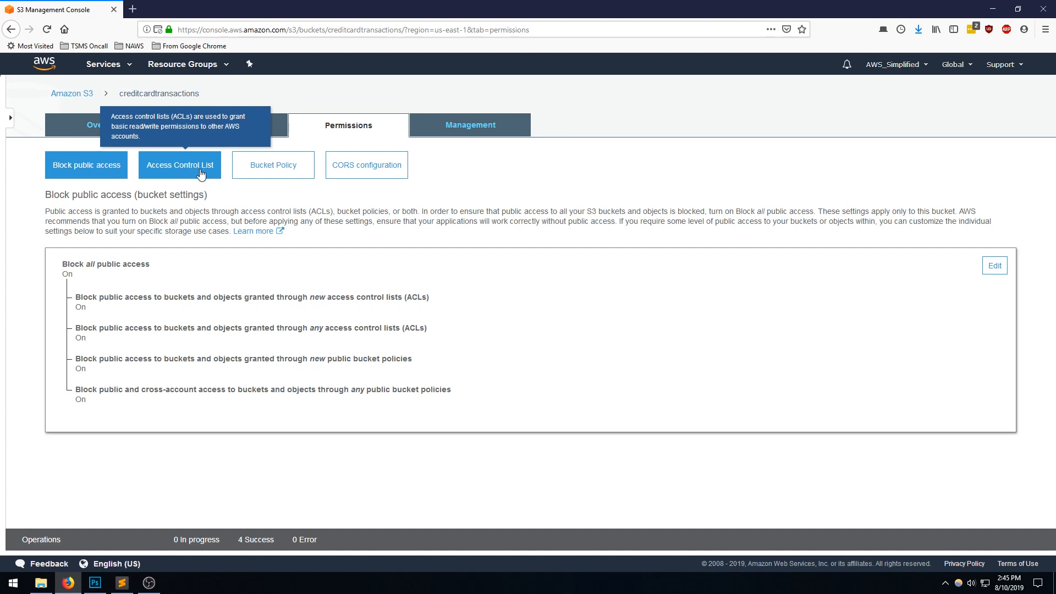
{"action": "left_click", "coordinate": [281, 163]}
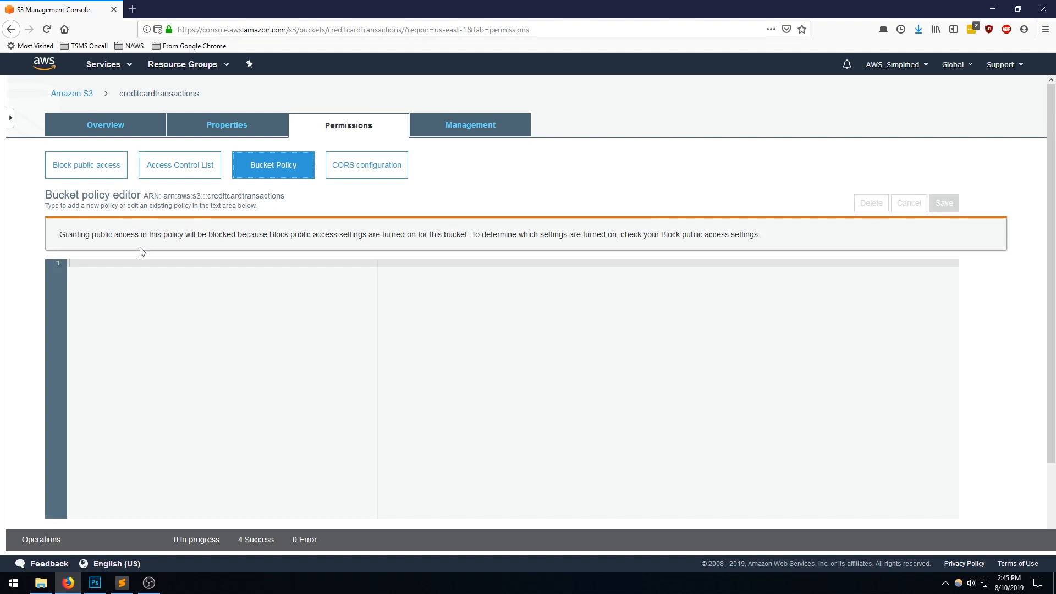
{"action": "scroll", "coordinate": [192, 256], "scroll_direction": "down", "scroll_amount": 1}
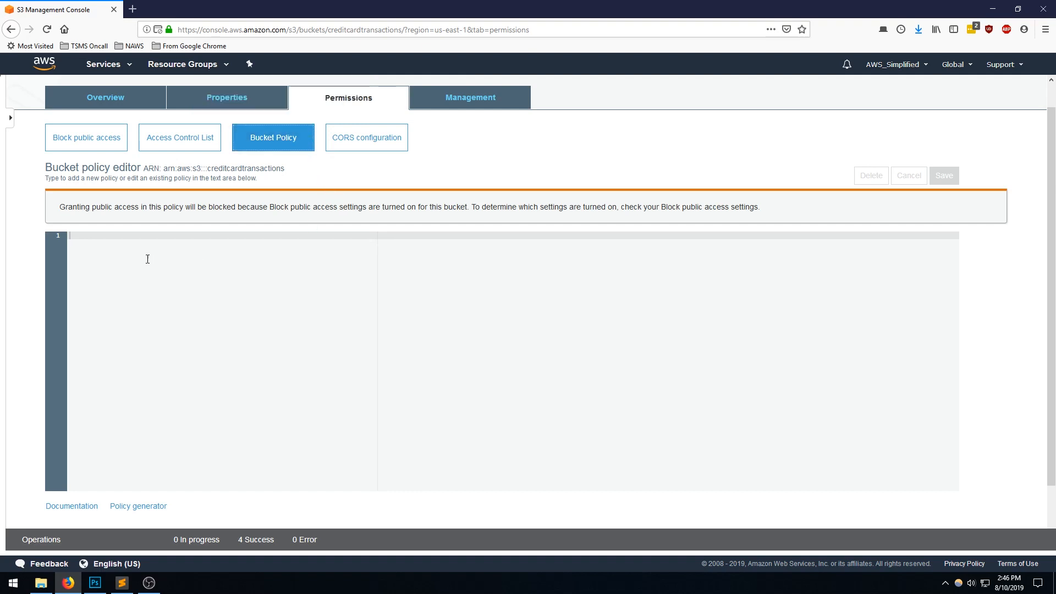
{"action": "left_click", "coordinate": [352, 142]}
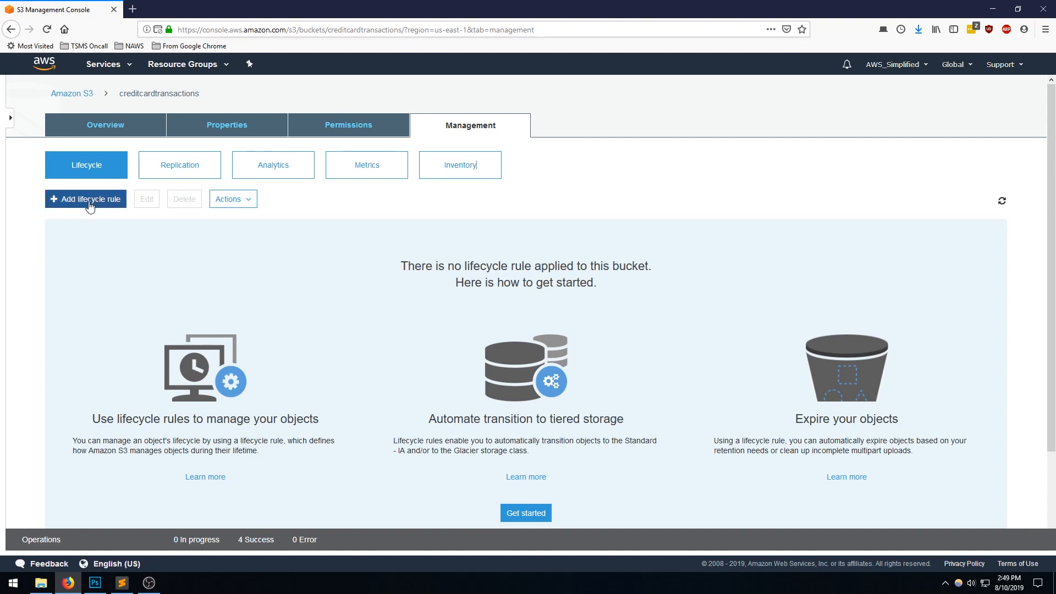
- Look through the bucket's management features: replication, analytics, storage and request metrics, and inventory
{"action": "left_click", "coordinate": [166, 171]}
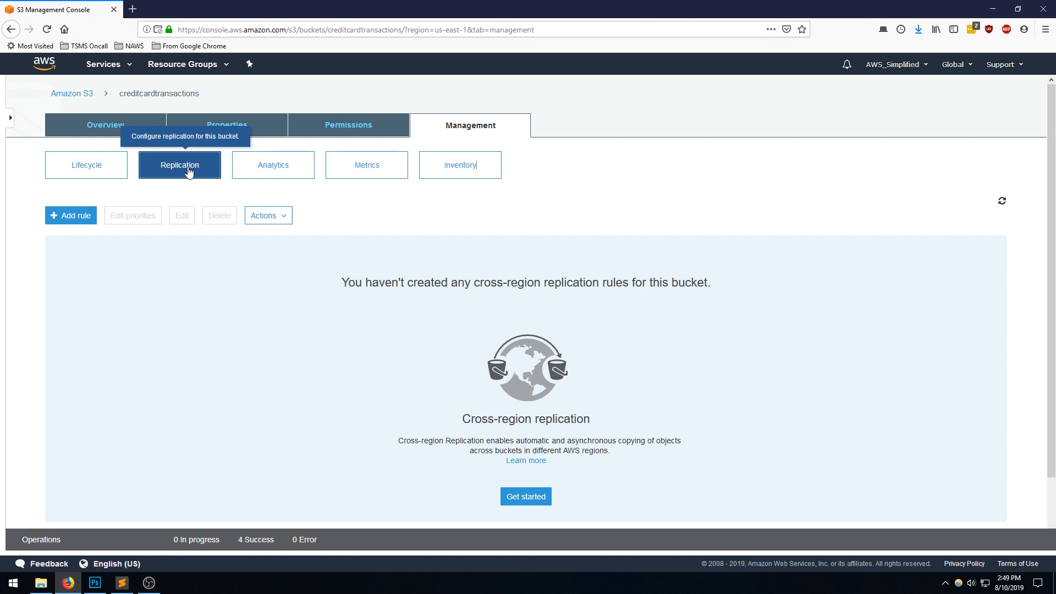
{"action": "left_click", "coordinate": [264, 165]}
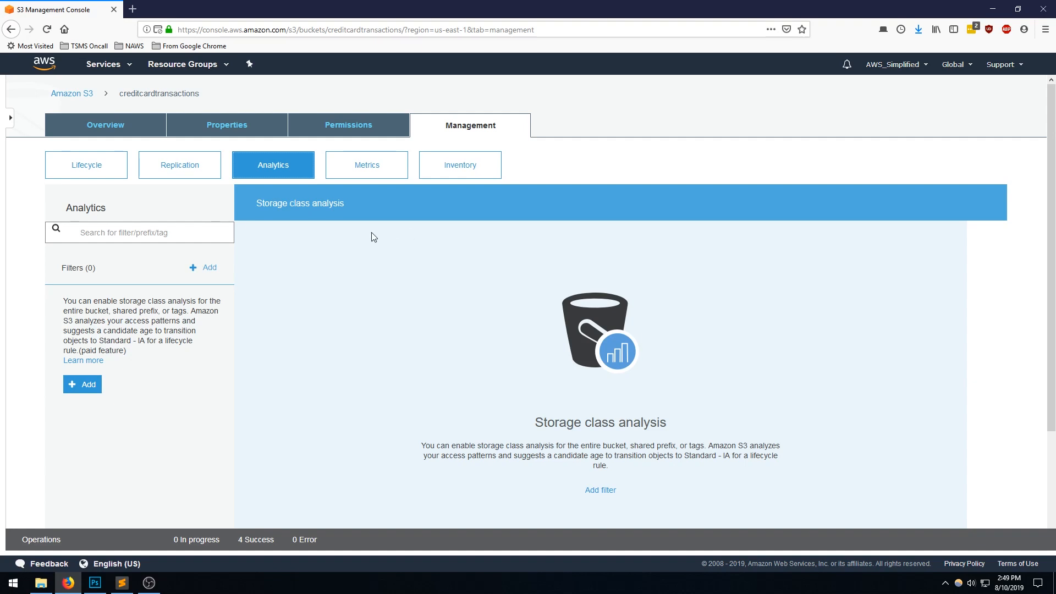
{"action": "left_click", "coordinate": [366, 168]}
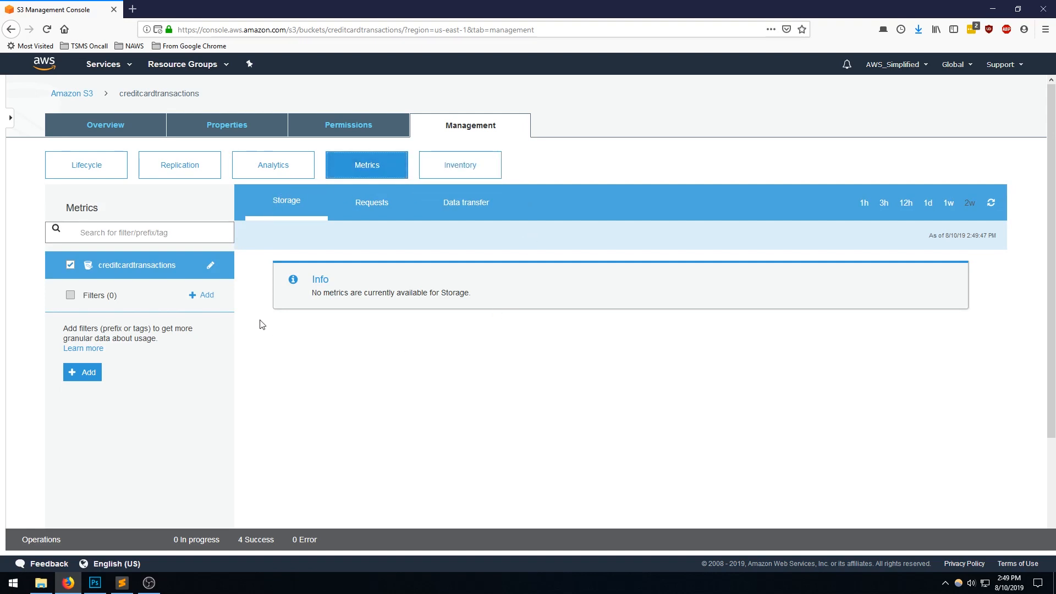
{"action": "left_click", "coordinate": [364, 203]}
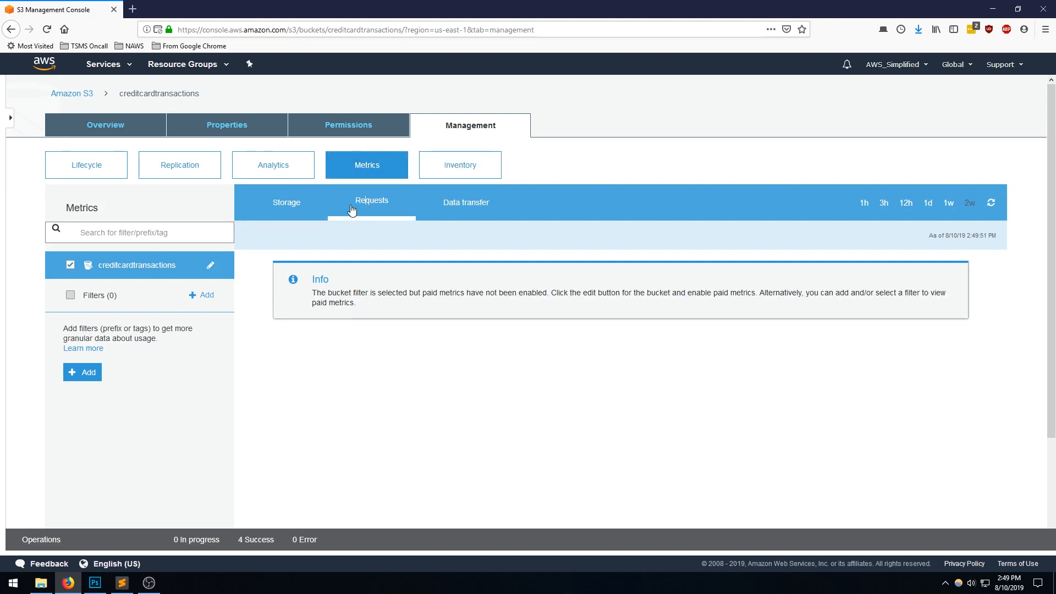
{"action": "left_click", "coordinate": [291, 201]}
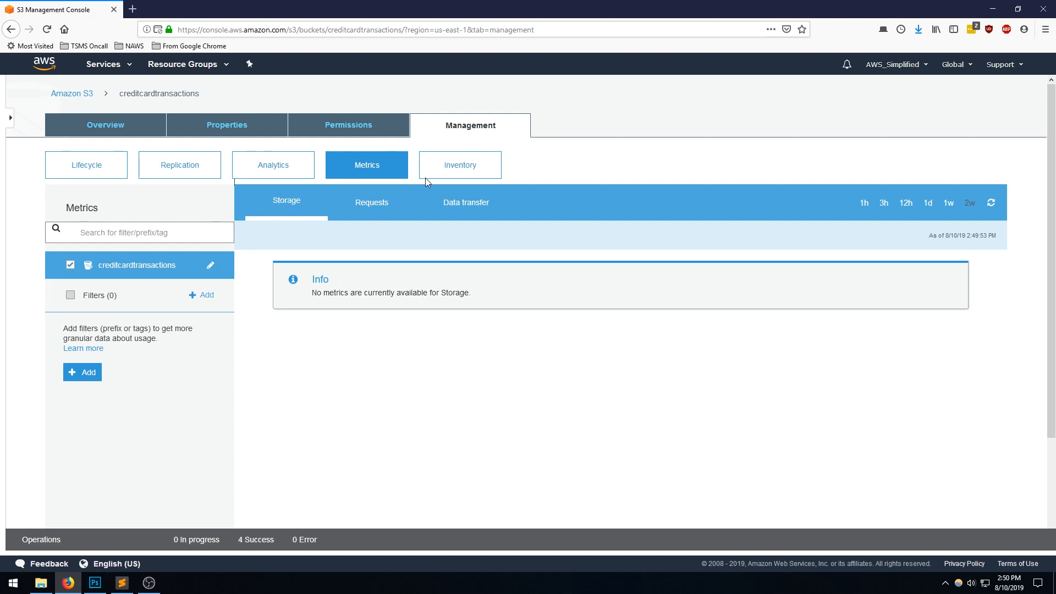
{"action": "left_click", "coordinate": [467, 167]}
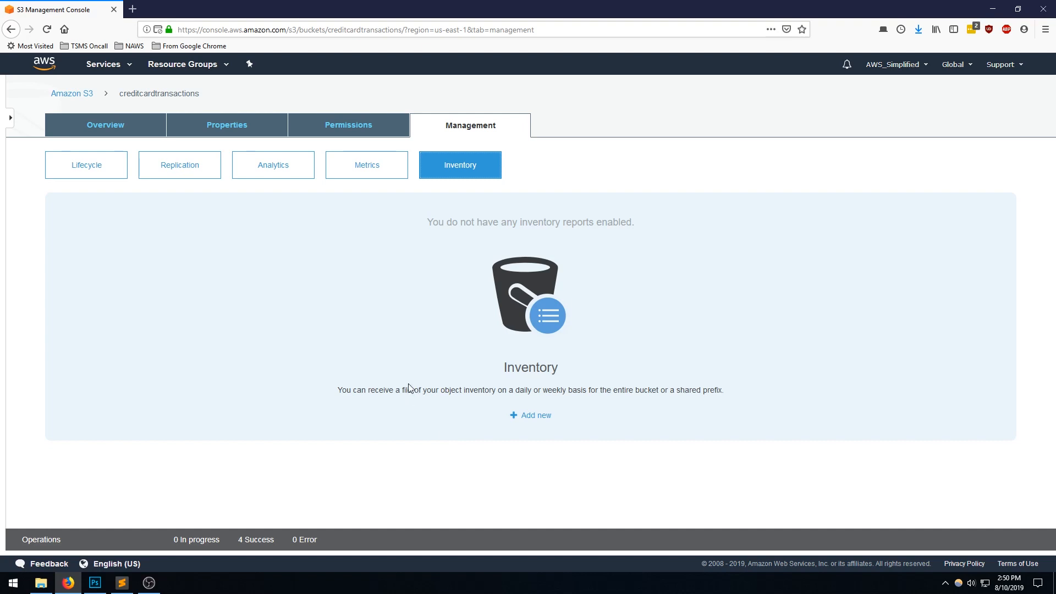
- View the contents of the creditcardtransactions bucket from the bucket list, and return to the list
{"action": "left_click", "coordinate": [87, 98]}
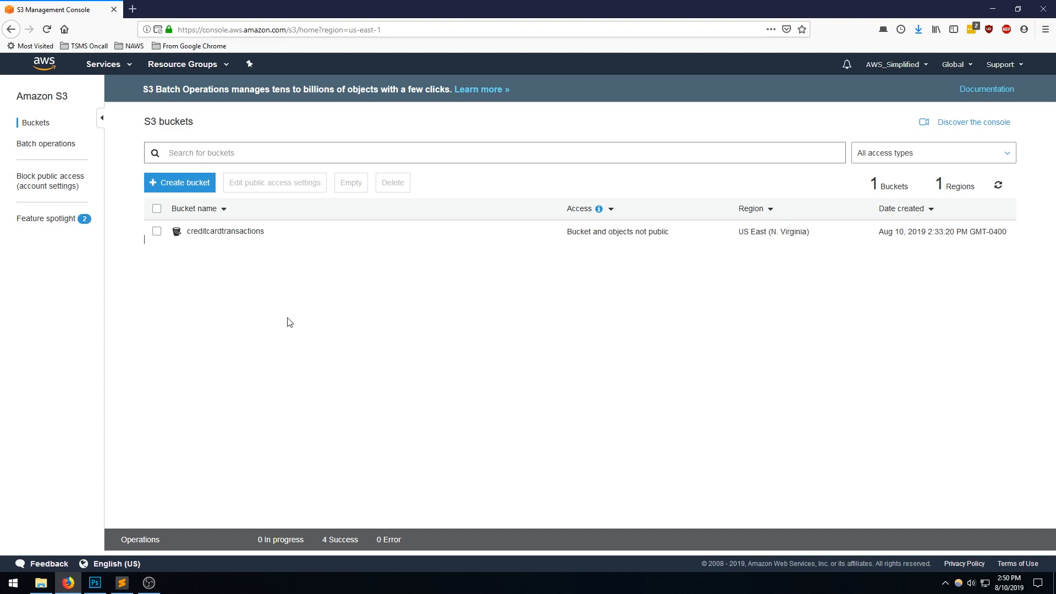
{"action": "left_click", "coordinate": [233, 232]}
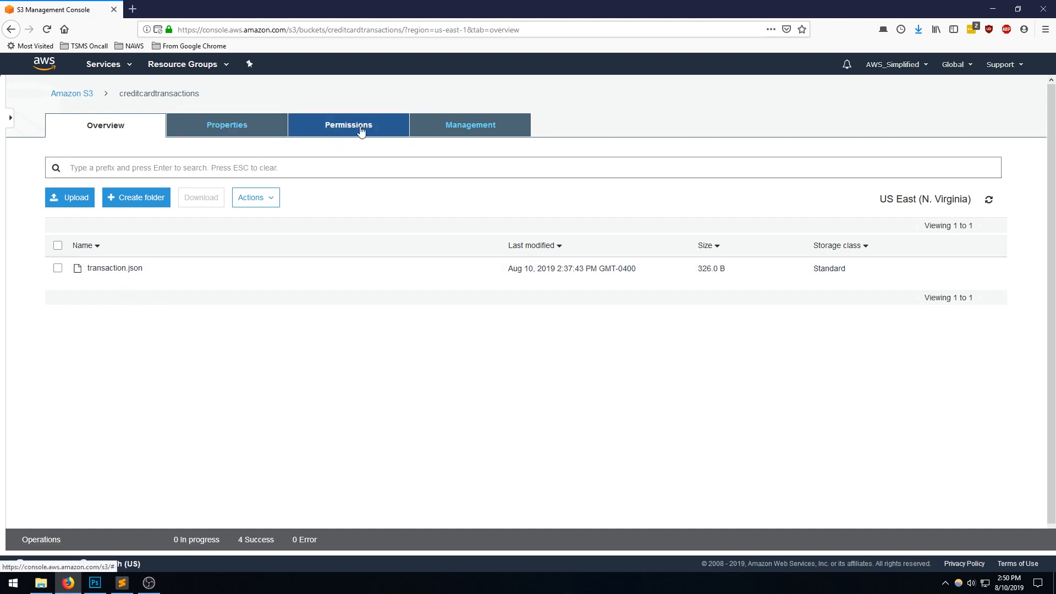
{"action": "left_click", "coordinate": [85, 103]}
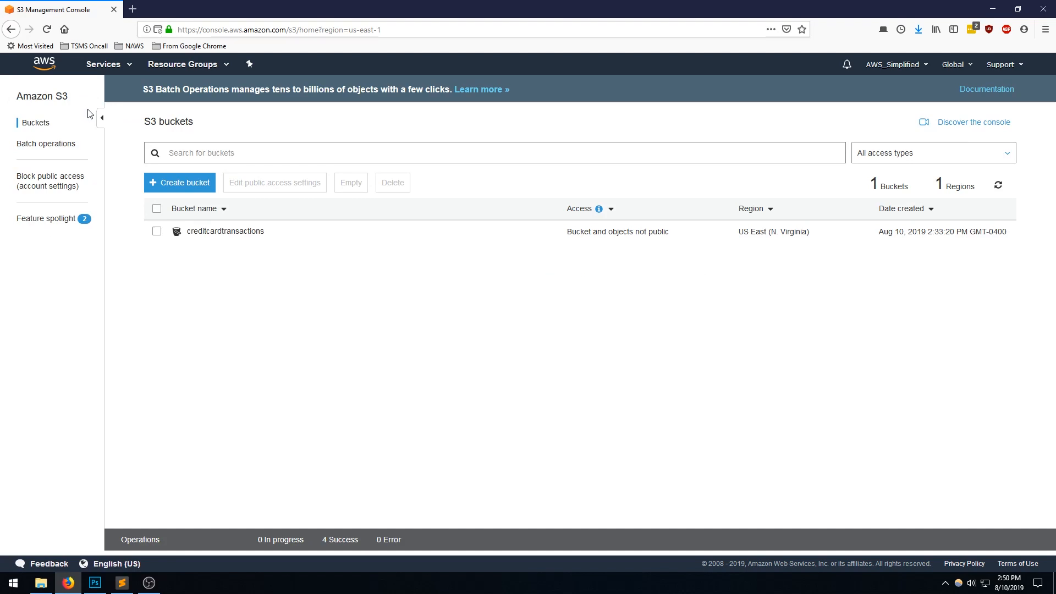